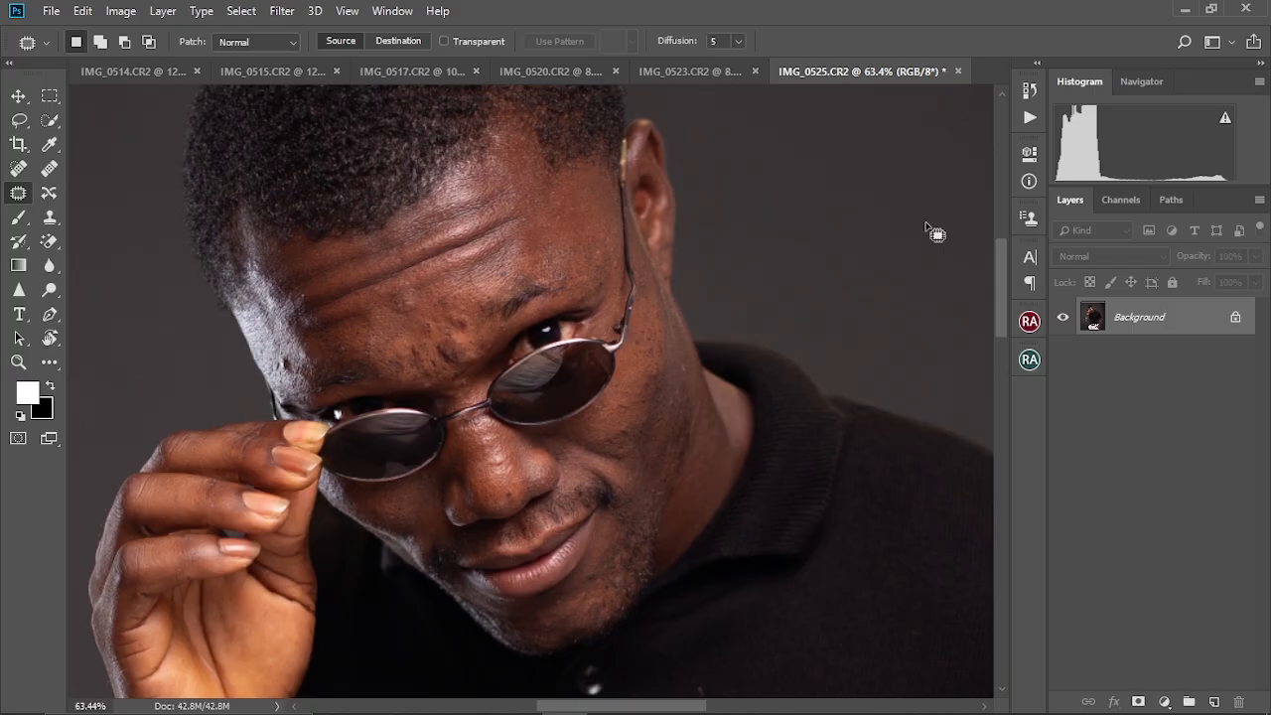
Run the frequency separation action on the portrait with a Gaussian Blur radius of 3.5 pixels for the color layer
click(1029, 116)
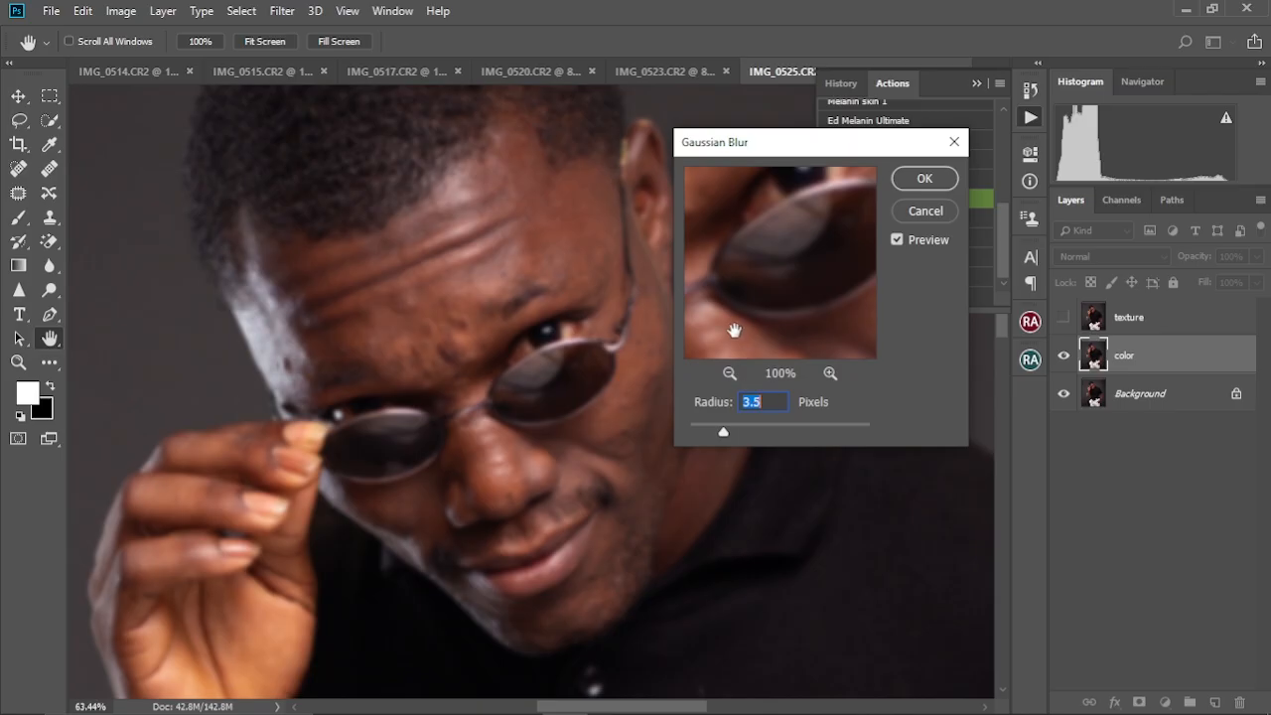
mouse_move(772, 311)
mouse_down()
mouse_move(766, 269)
mouse_move(784, 300)
mouse_move(797, 295)
mouse_move(743, 264)
mouse_move(741, 325)
mouse_move(761, 306)
mouse_up()
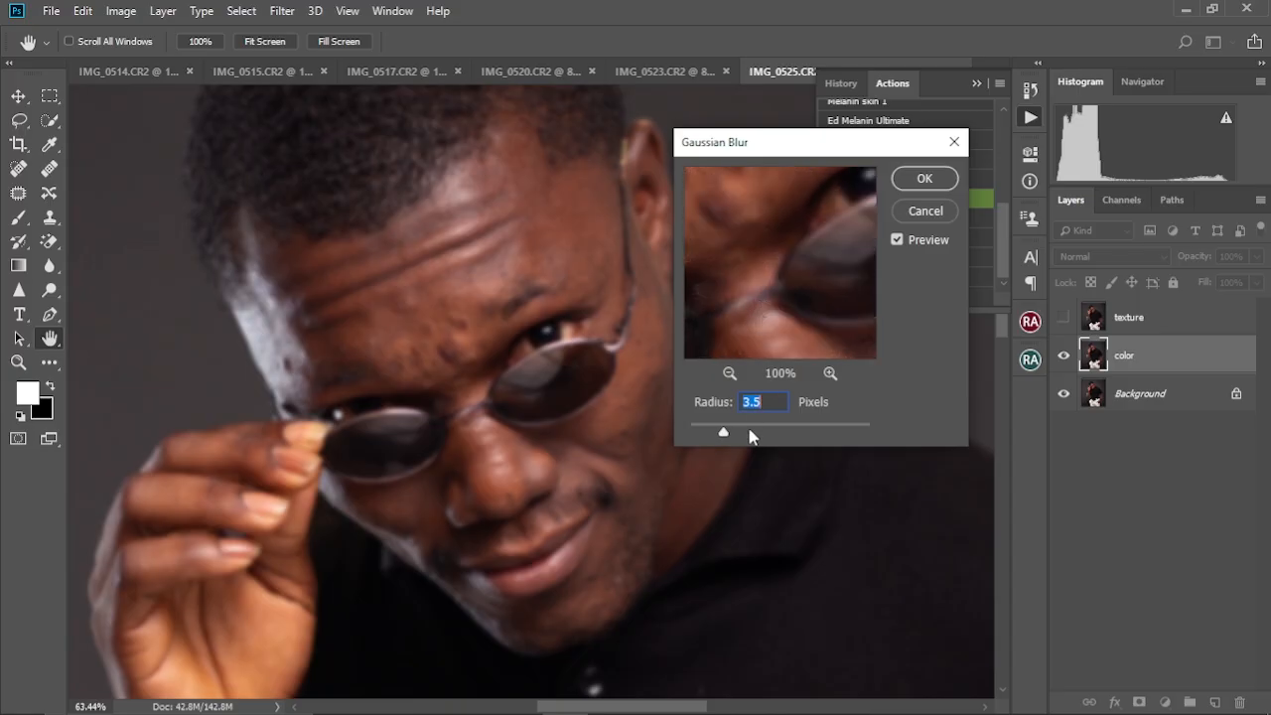
click(925, 181)
key(j)
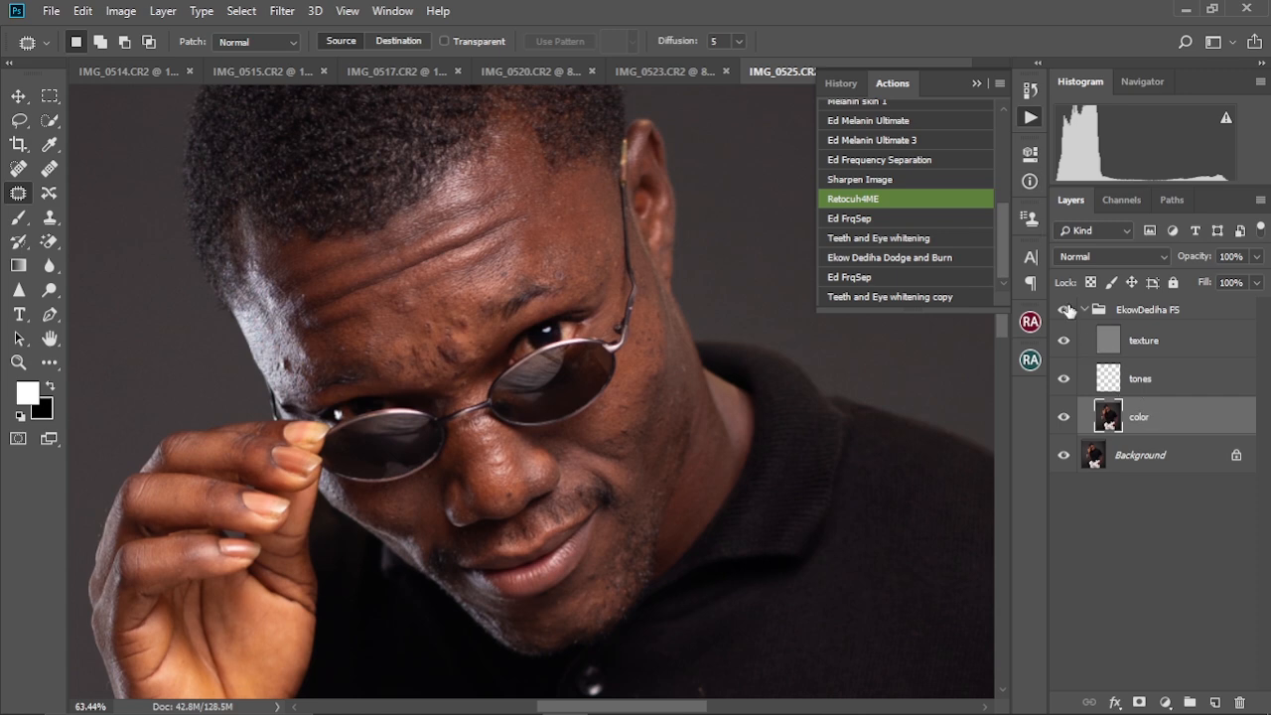
click(976, 83)
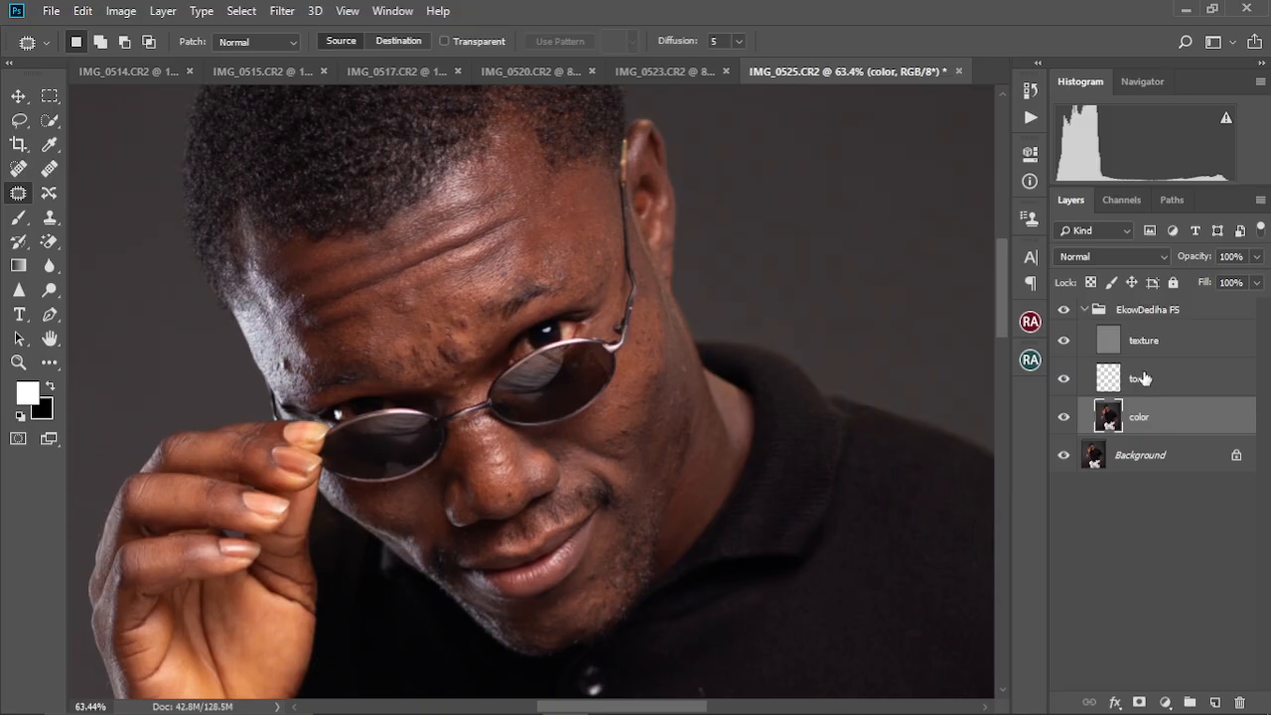
Select the color layer in the EkowDediha FS group and activate the Mixer Brush tool
click(1147, 342)
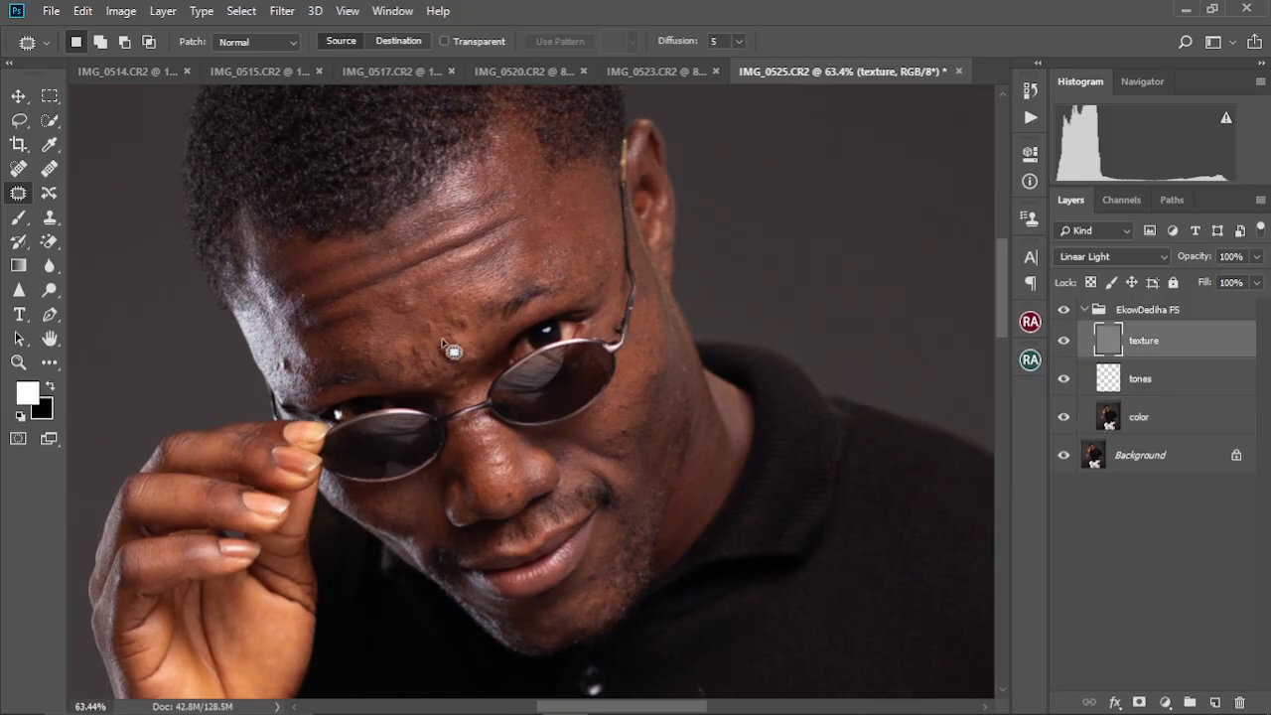
drag(441, 321, 498, 326)
scroll(501, 335, down, 2)
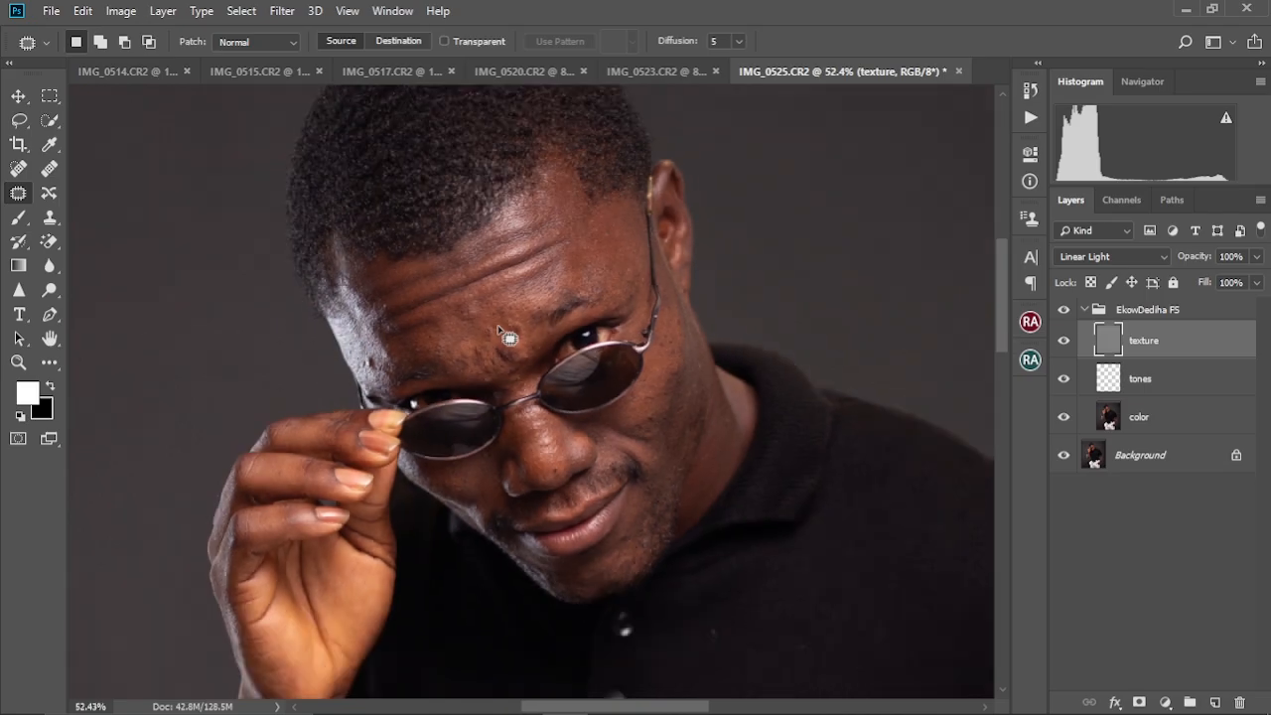
click(1163, 420)
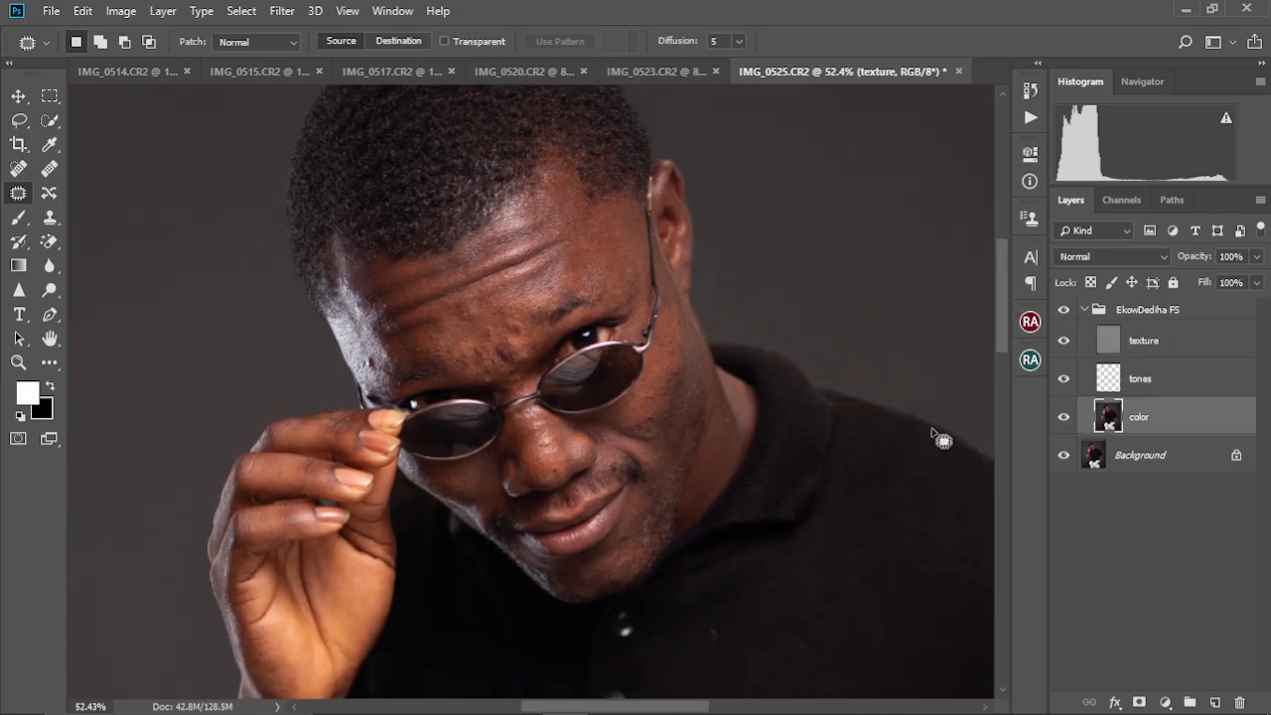
click(47, 363)
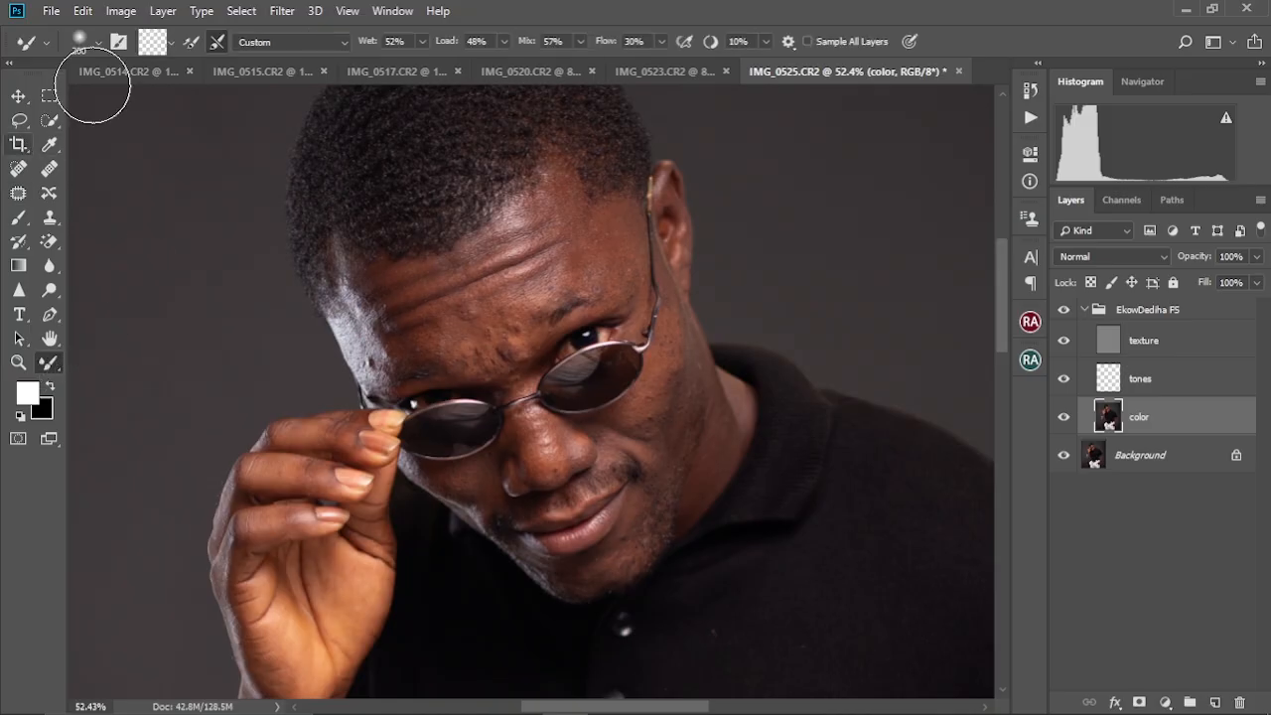
Check the Mixer Brush tip settings, clean the brush and keep the Custom blending preset
click(97, 44)
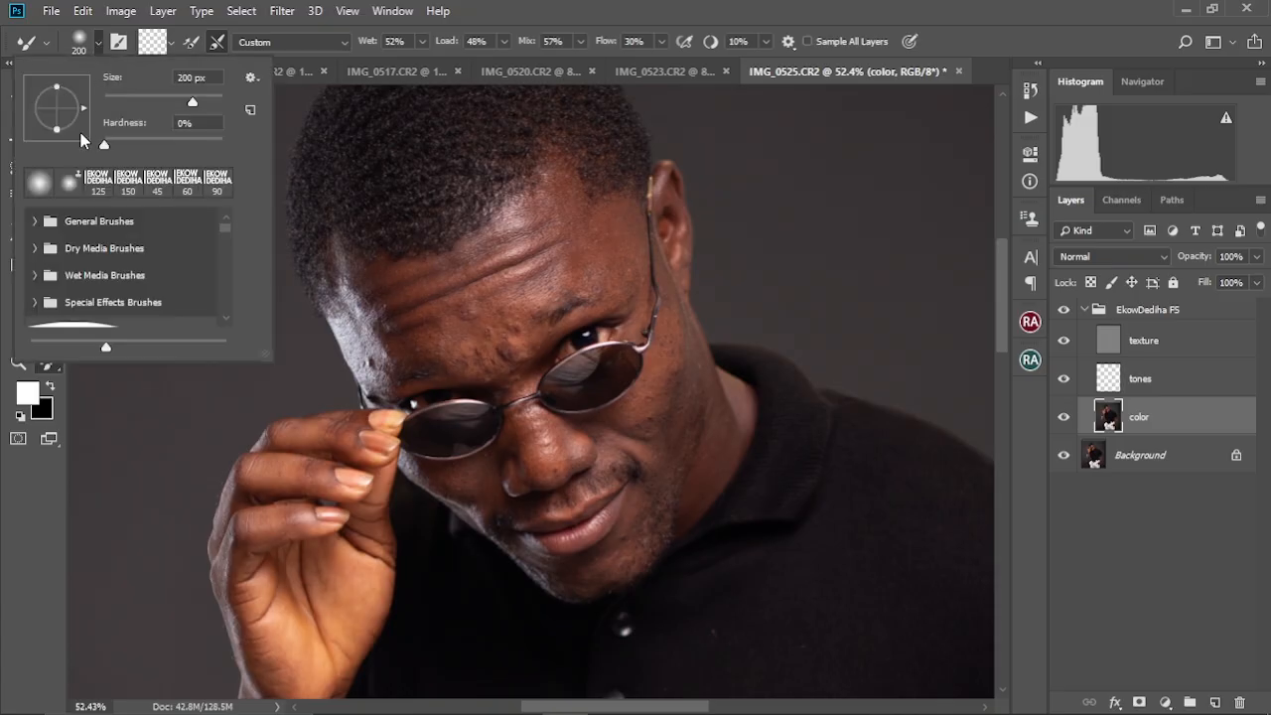
click(98, 43)
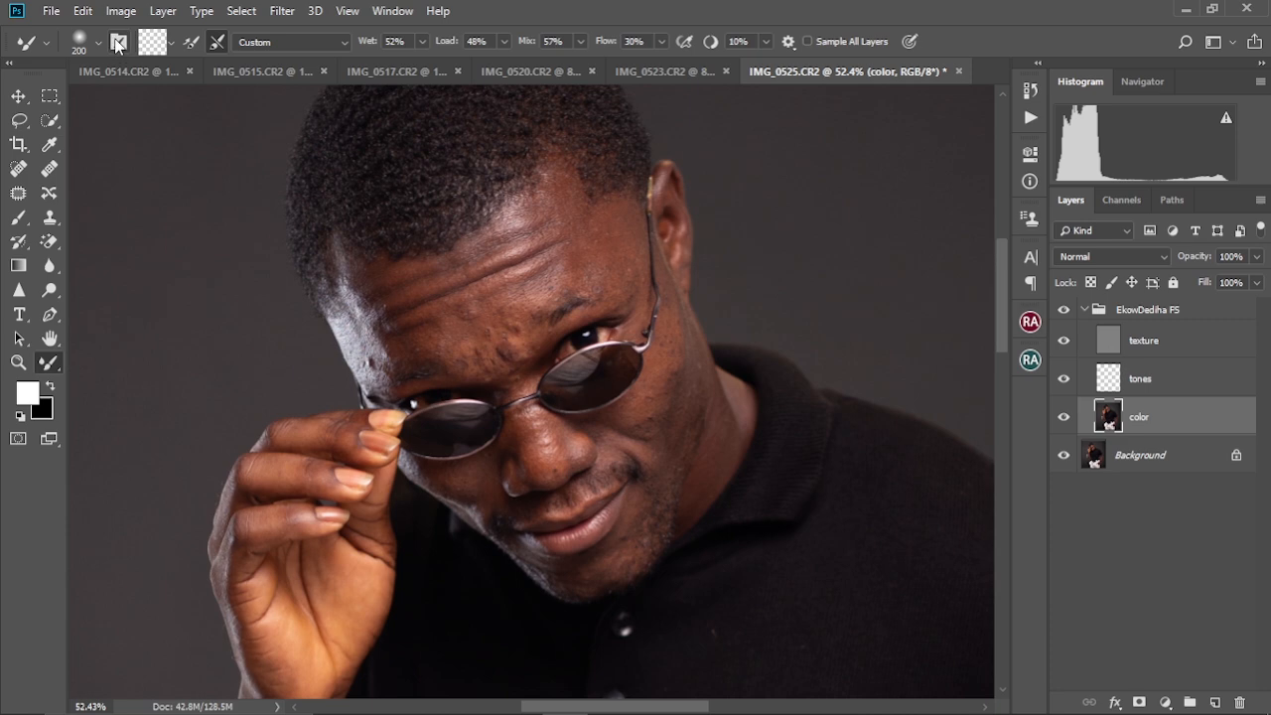
click(173, 44)
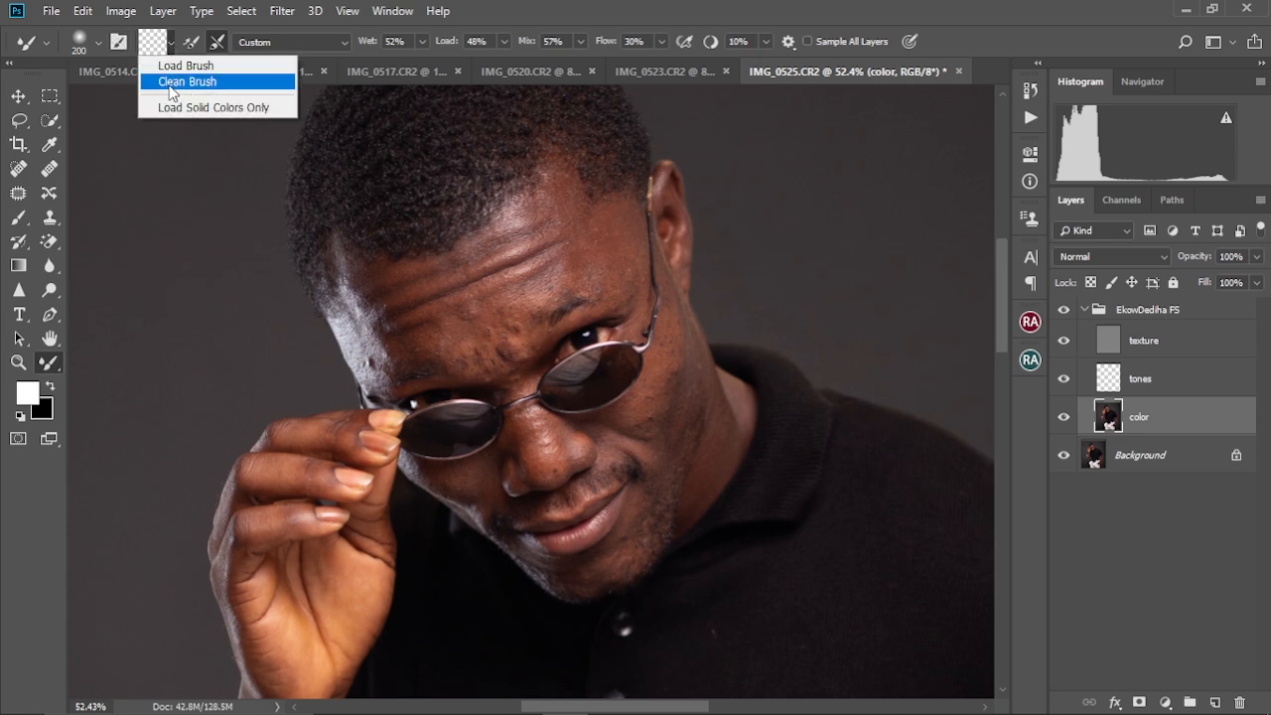
click(171, 81)
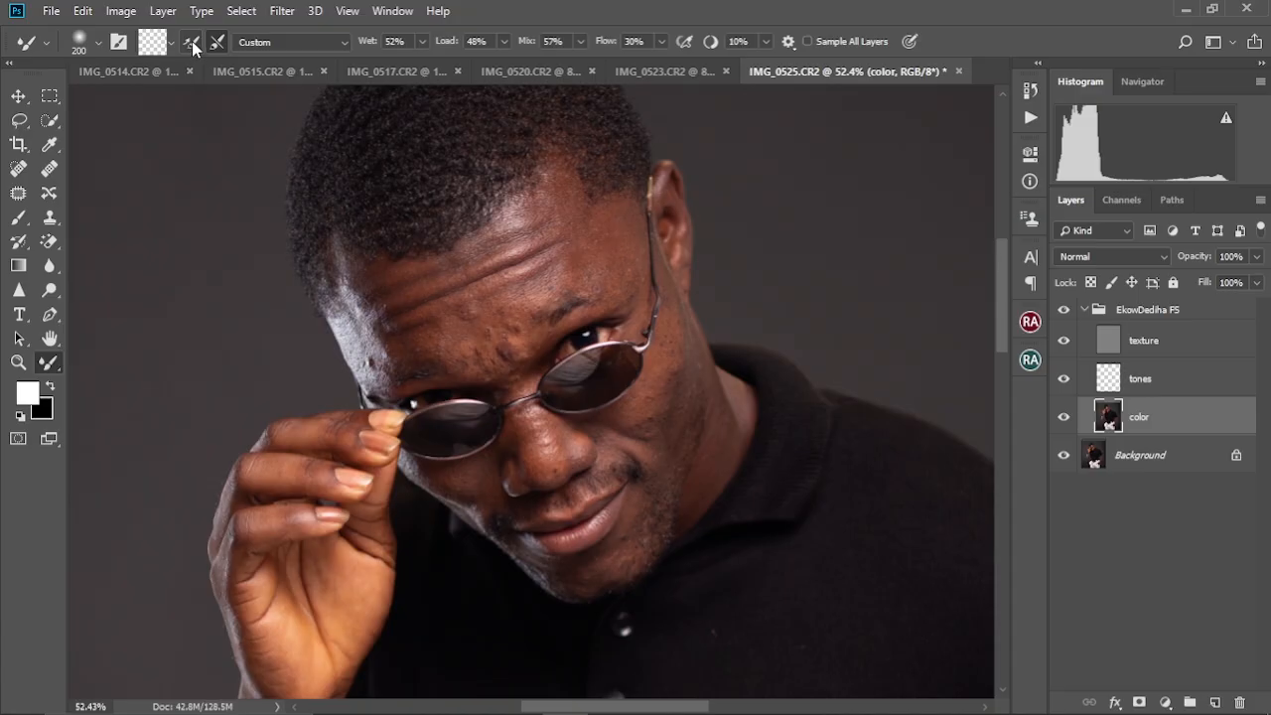
click(193, 43)
click(190, 43)
click(332, 42)
click(268, 60)
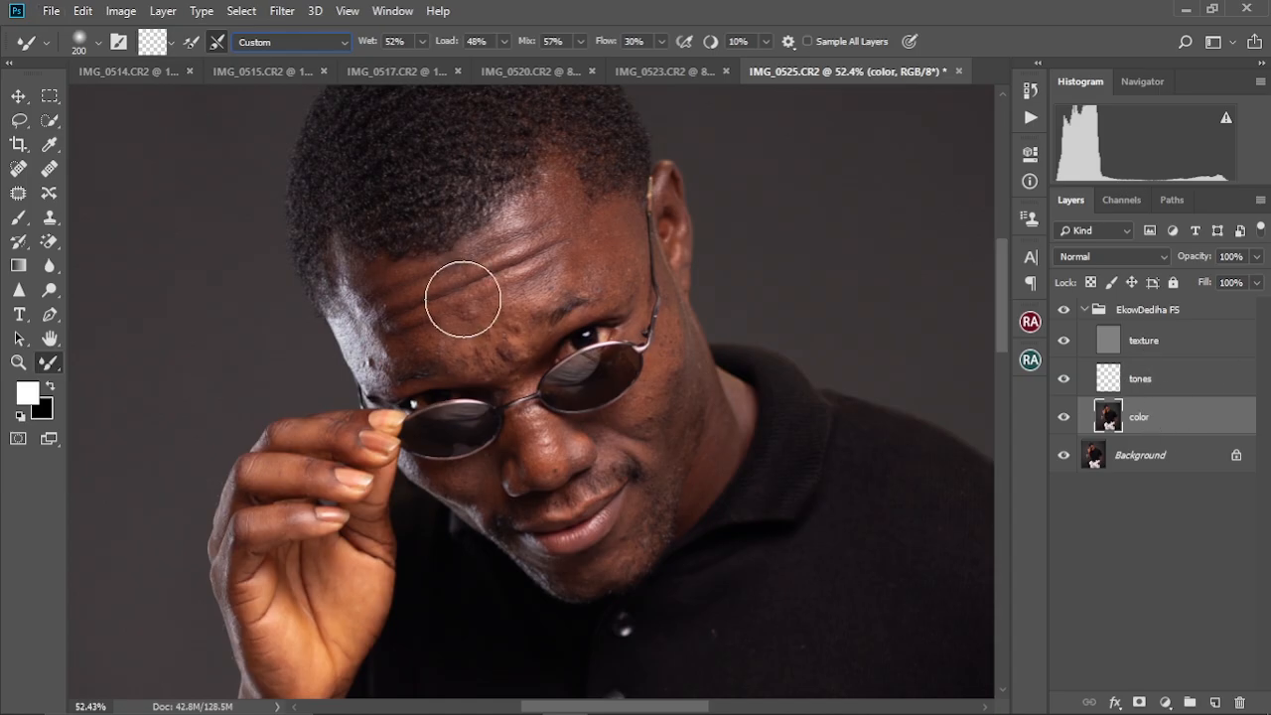
Smooth the uneven tones of the forehead above the brows using a Mixer Brush of 90 to 100 px
scroll(463, 291, up, 1)
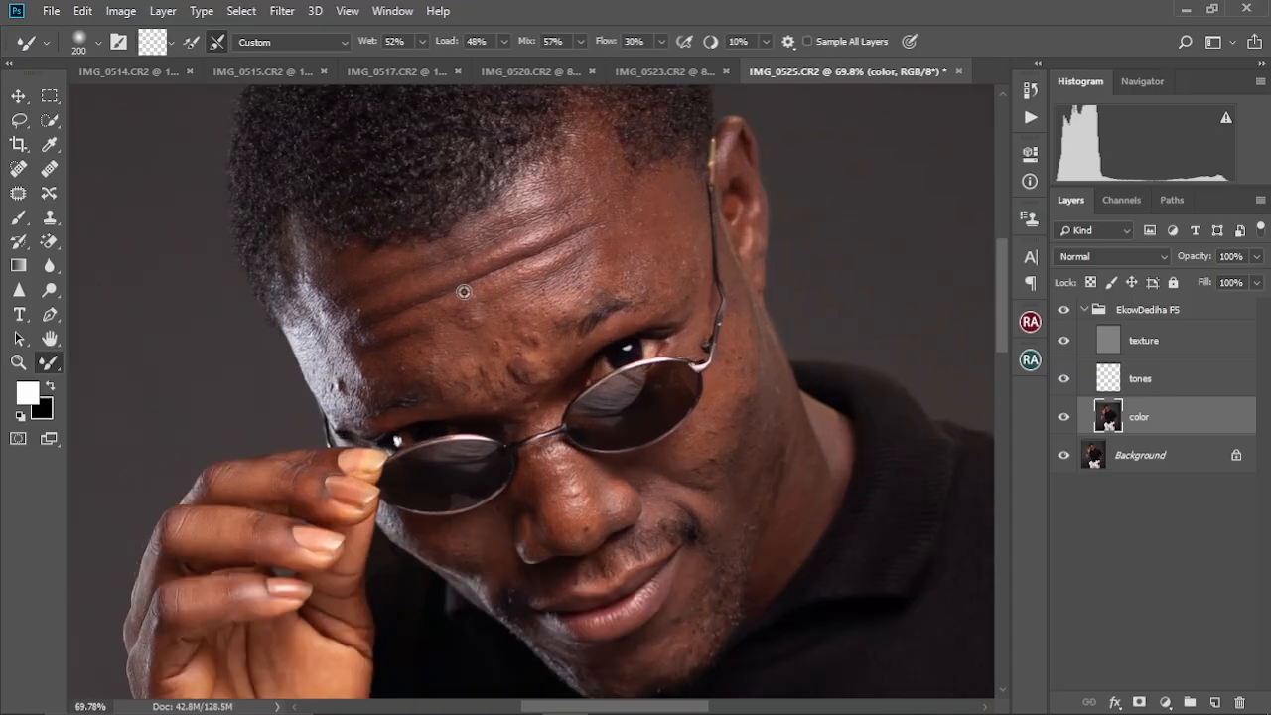
scroll(462, 291, down, 4)
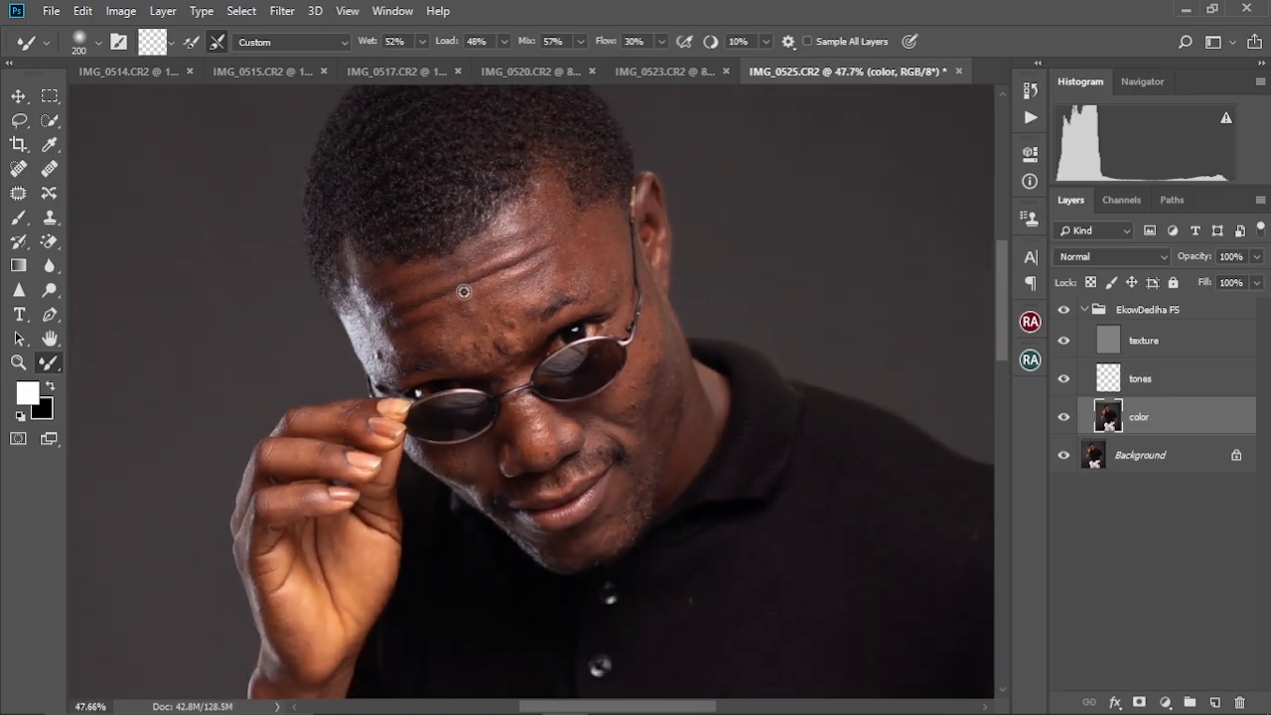
scroll(463, 291, up, 2)
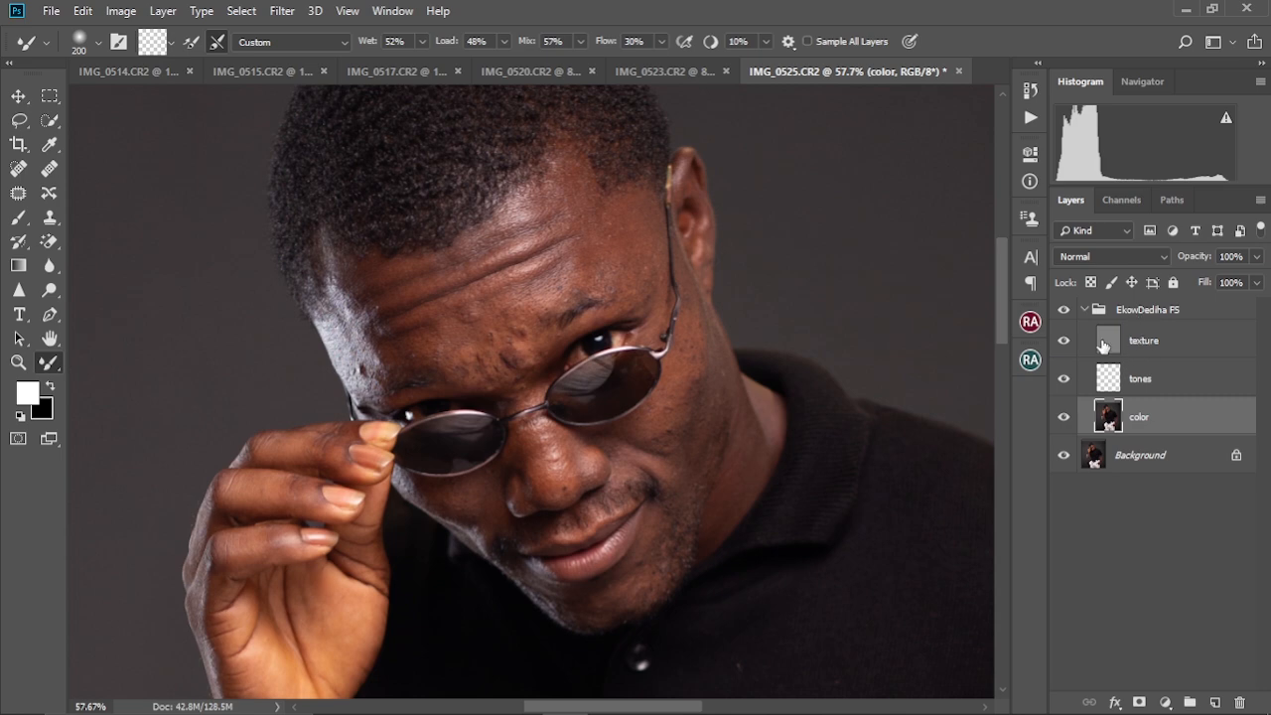
key(bracketleft)
key(bracketleft)
key(bracketleft)
key(bracketleft)
key(bracketleft)
key(bracketleft)
key(bracketright)
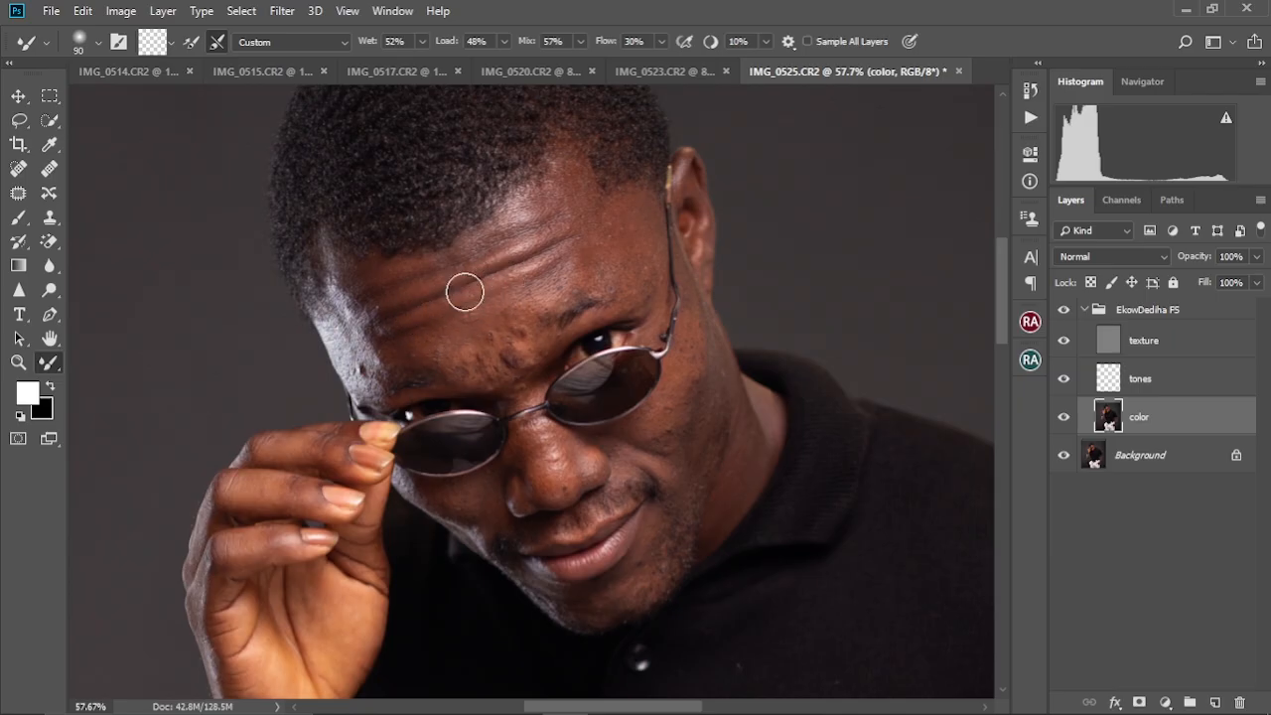
key(bracketright)
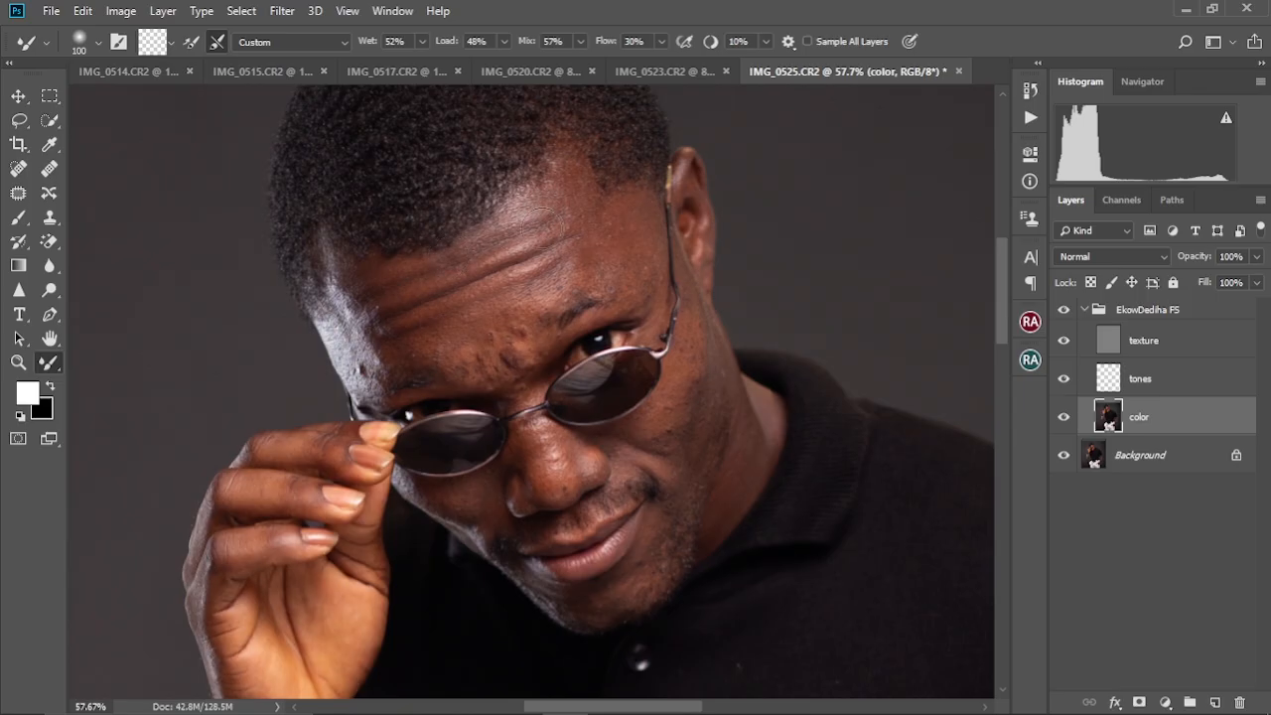
key(bracketleft)
key(bracketleft)
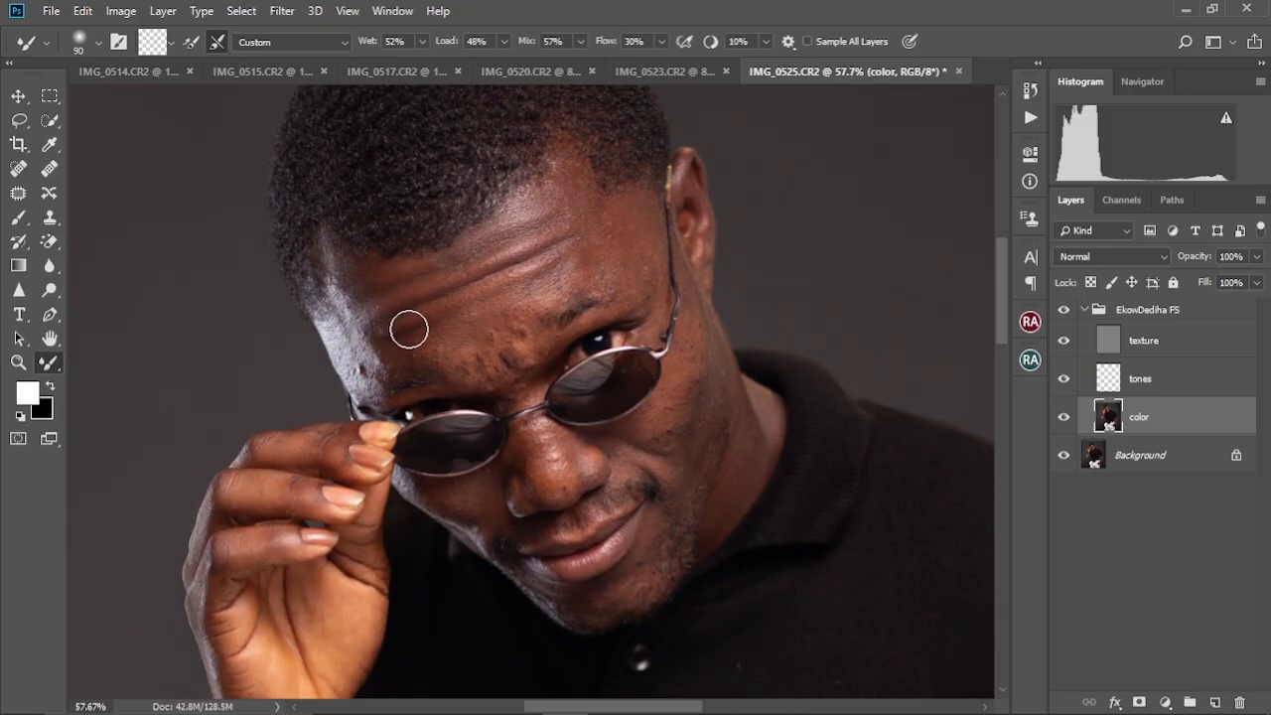
key(bracketright)
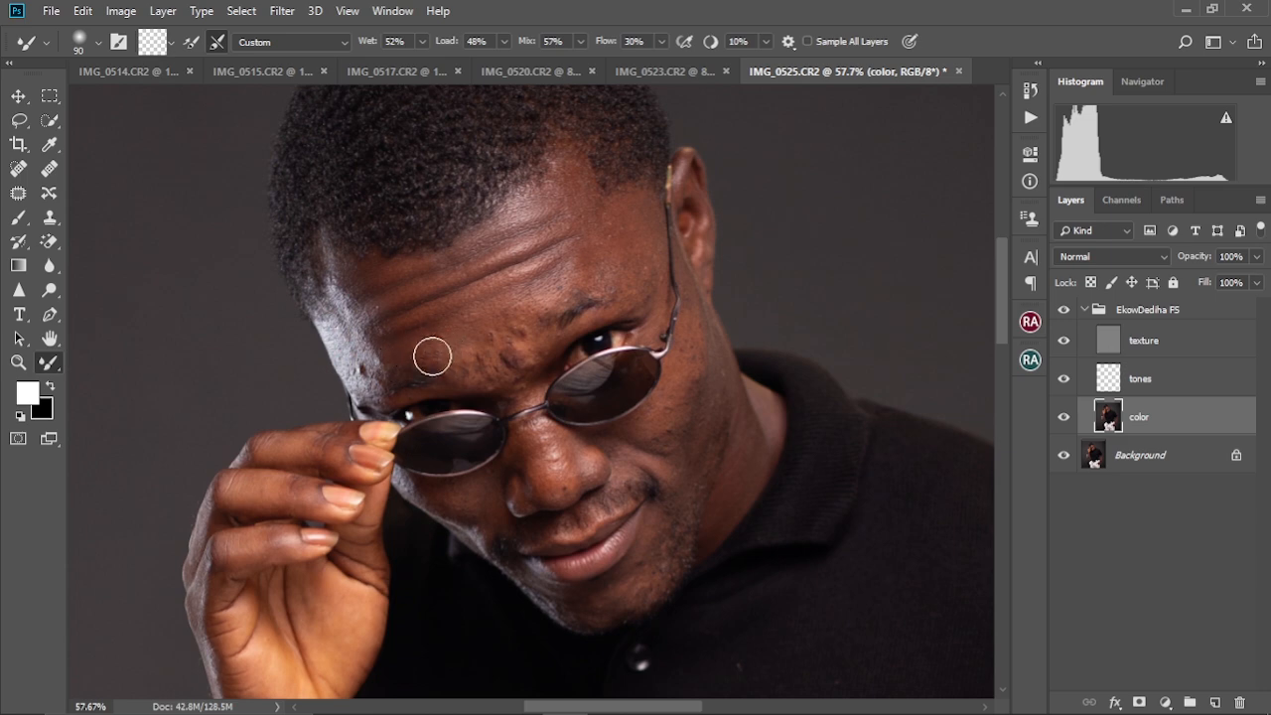
Blend the upper forehead and the temple beside the glasses' arm, using a 100 px and an 80 px brush
drag(478, 350, 531, 298)
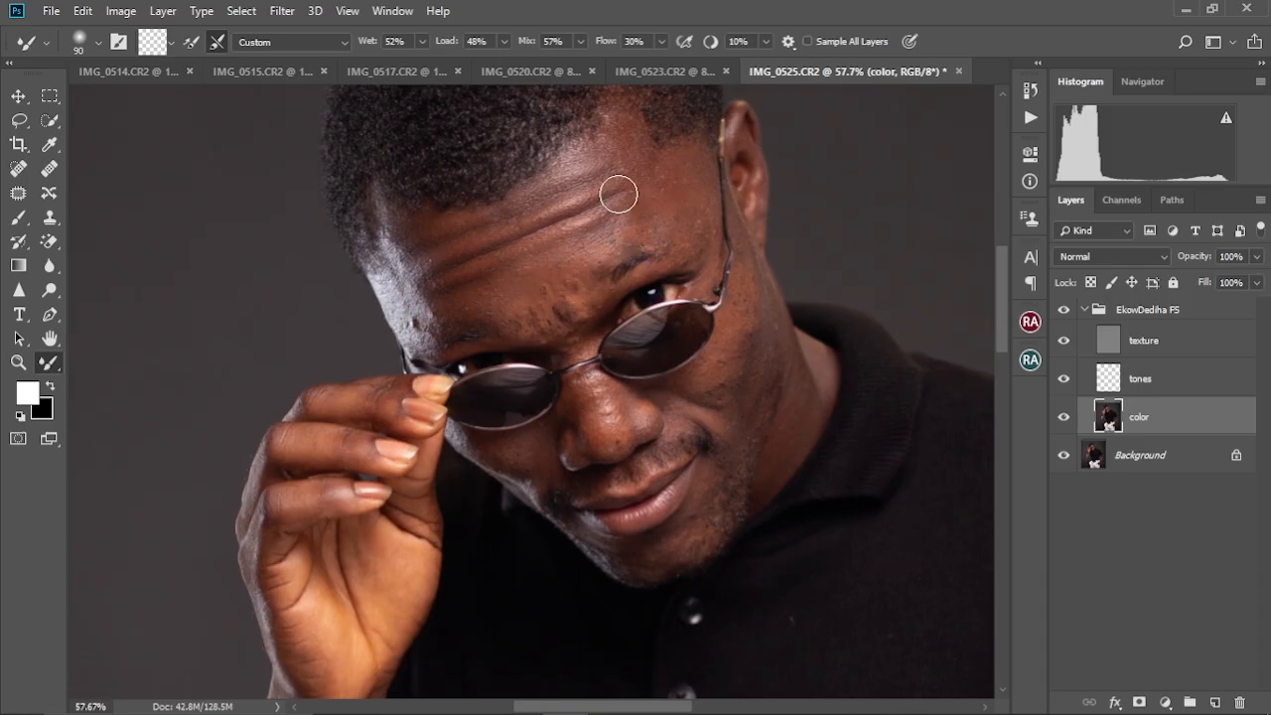
key(bracketright)
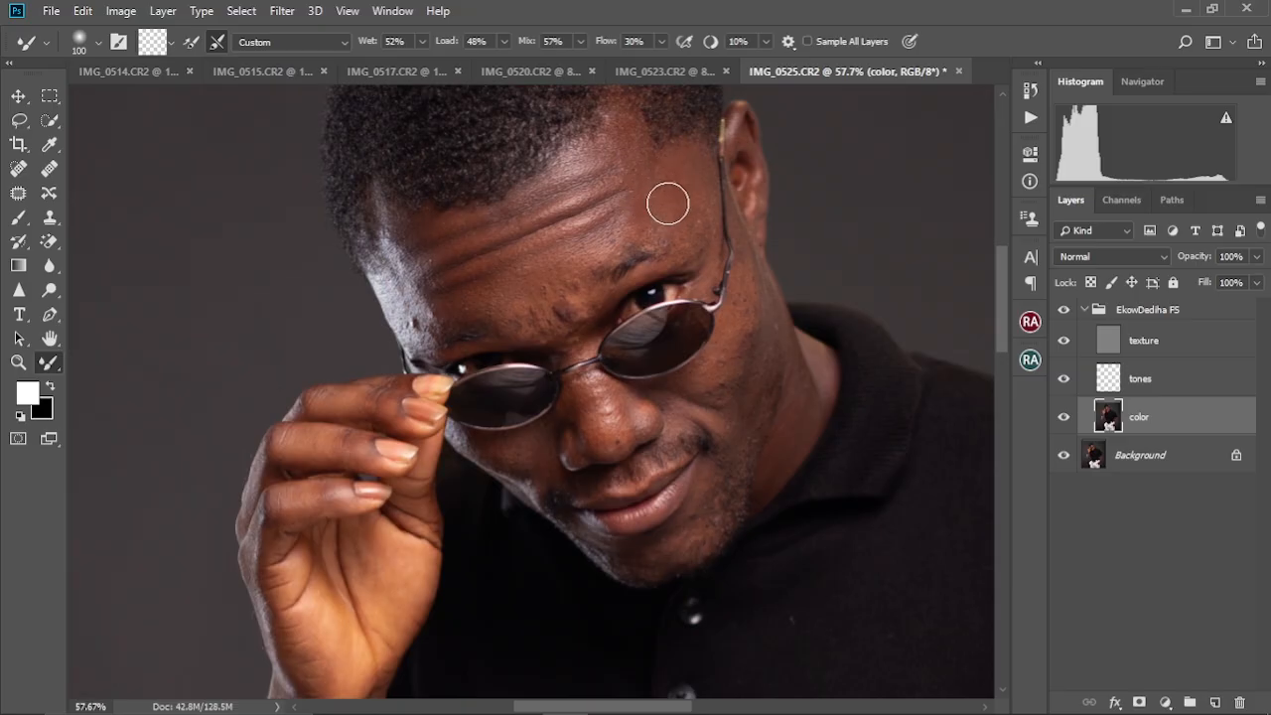
drag(659, 198, 635, 258)
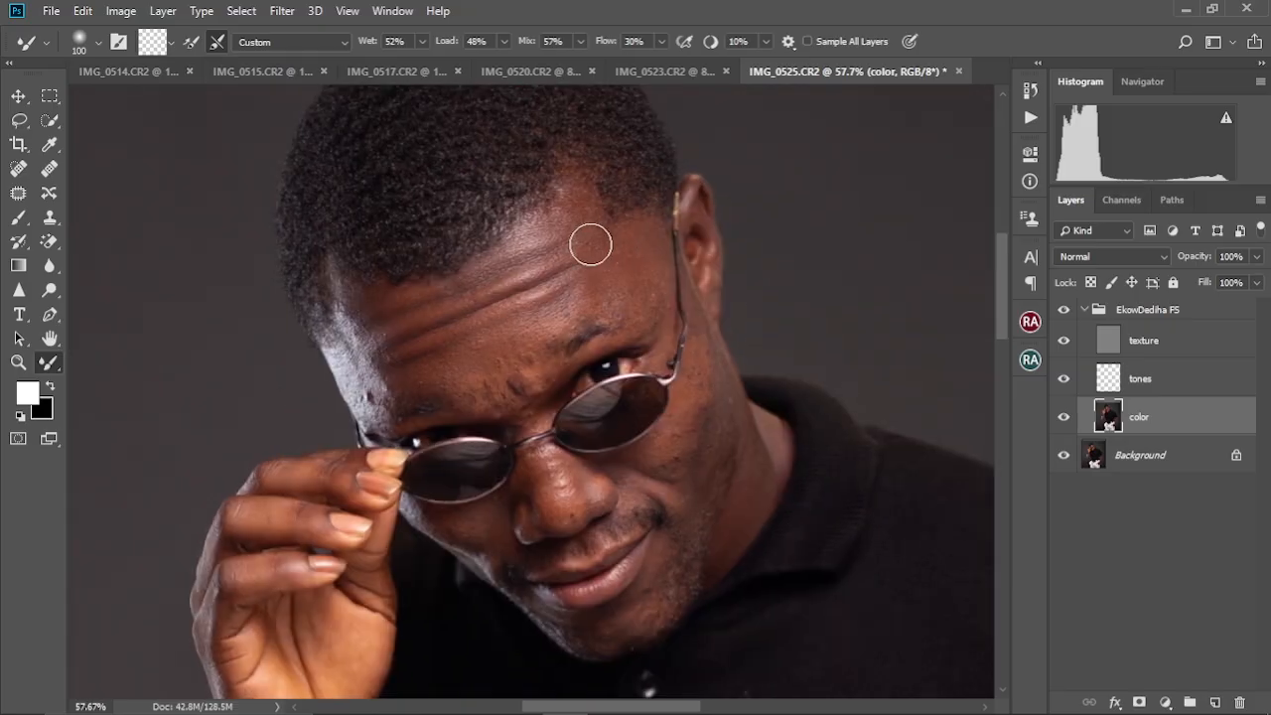
key(bracketleft)
key(bracketleft)
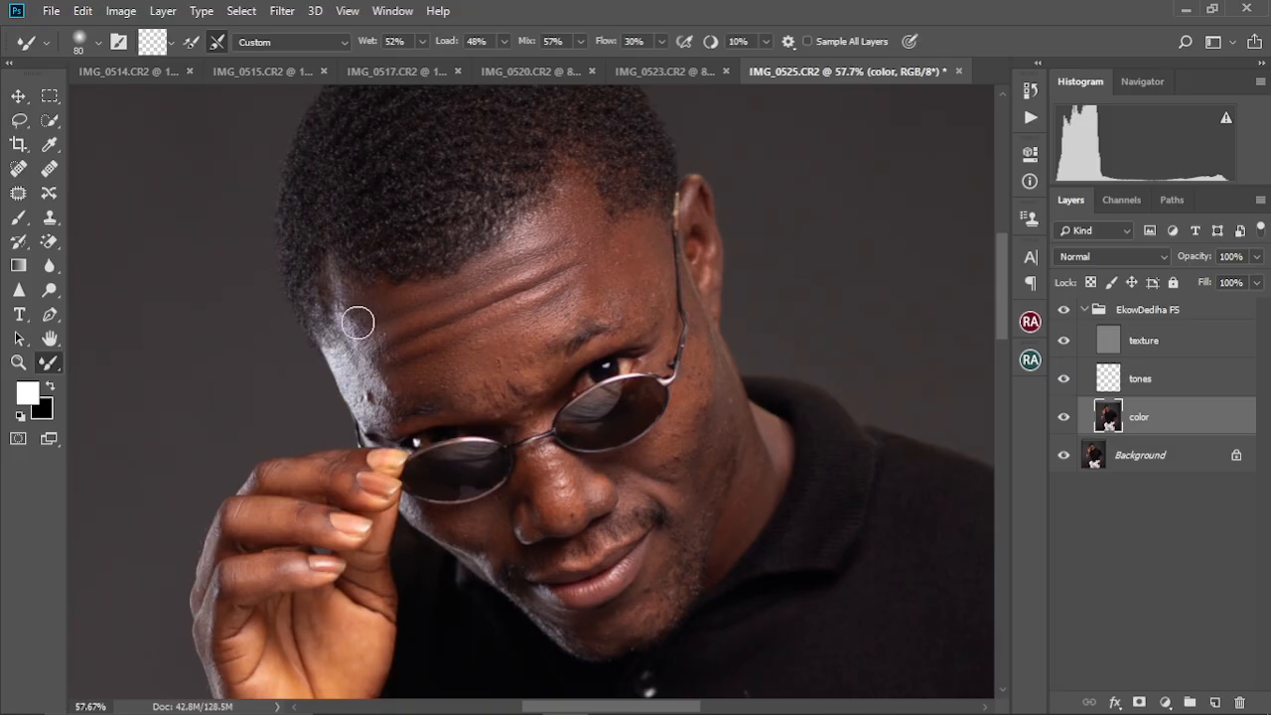
Smooth the highlighted side of the forehead down to the eyebrow with smaller brush sizes such as 60 px
key(bracketleft)
key(bracketleft)
key(bracketleft)
key(bracketright)
key(bracketright)
key(bracketright)
key(bracketright)
key(bracketright)
key(bracketright)
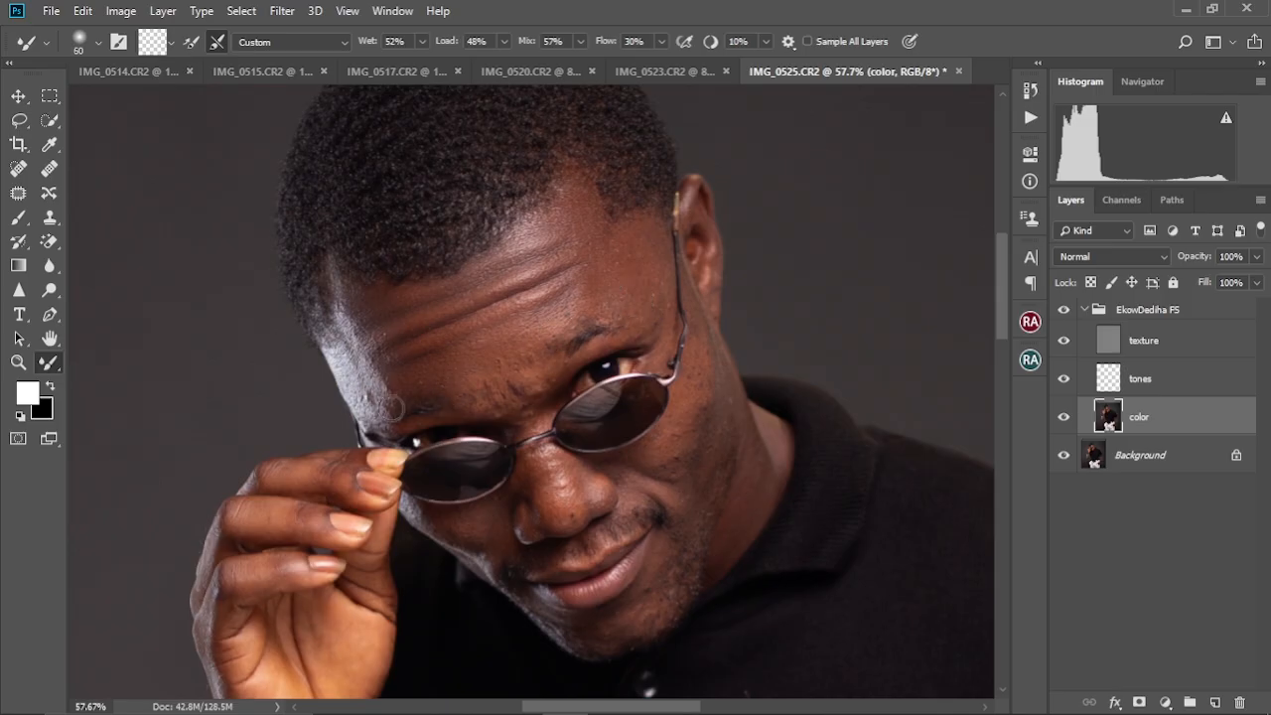
key(bracketright)
key(bracketleft)
key(bracketleft)
key(bracketleft)
key(bracketleft)
key(bracketleft)
Blend the skin between the brows, on the nose and under the glasses, varying the brush between 45 and 90 px
drag(531, 404, 534, 286)
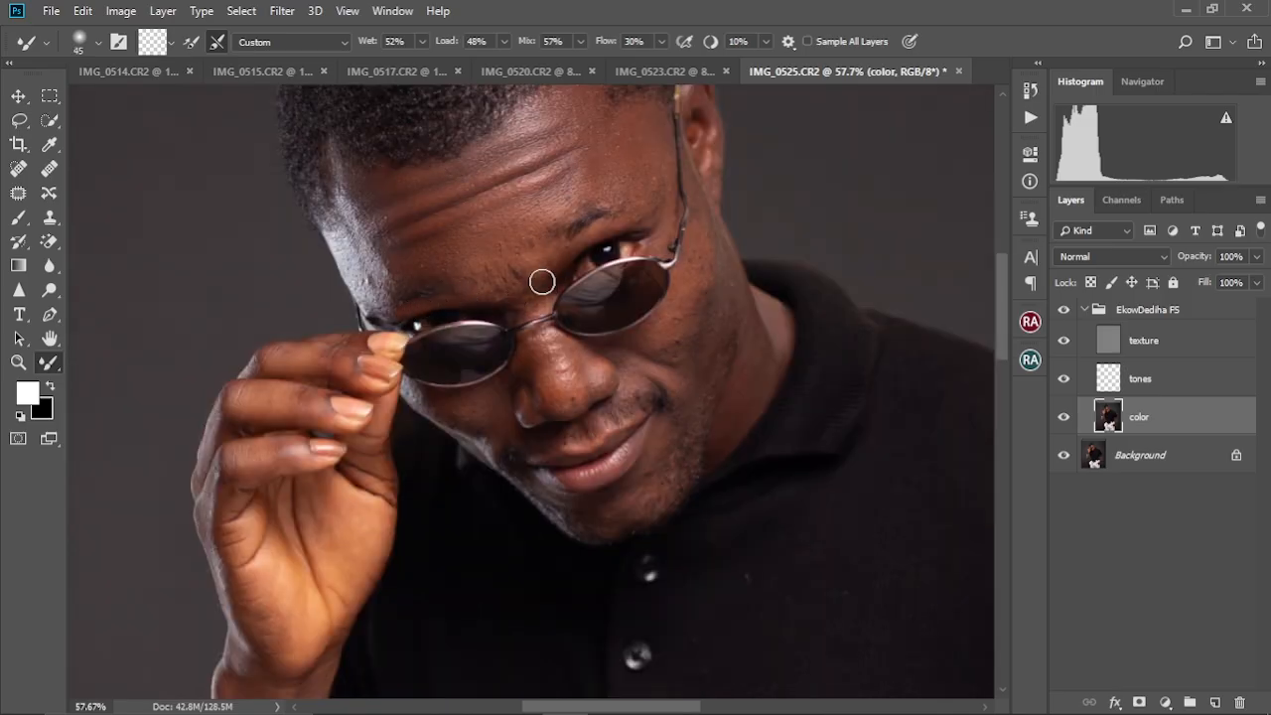
key(bracketright)
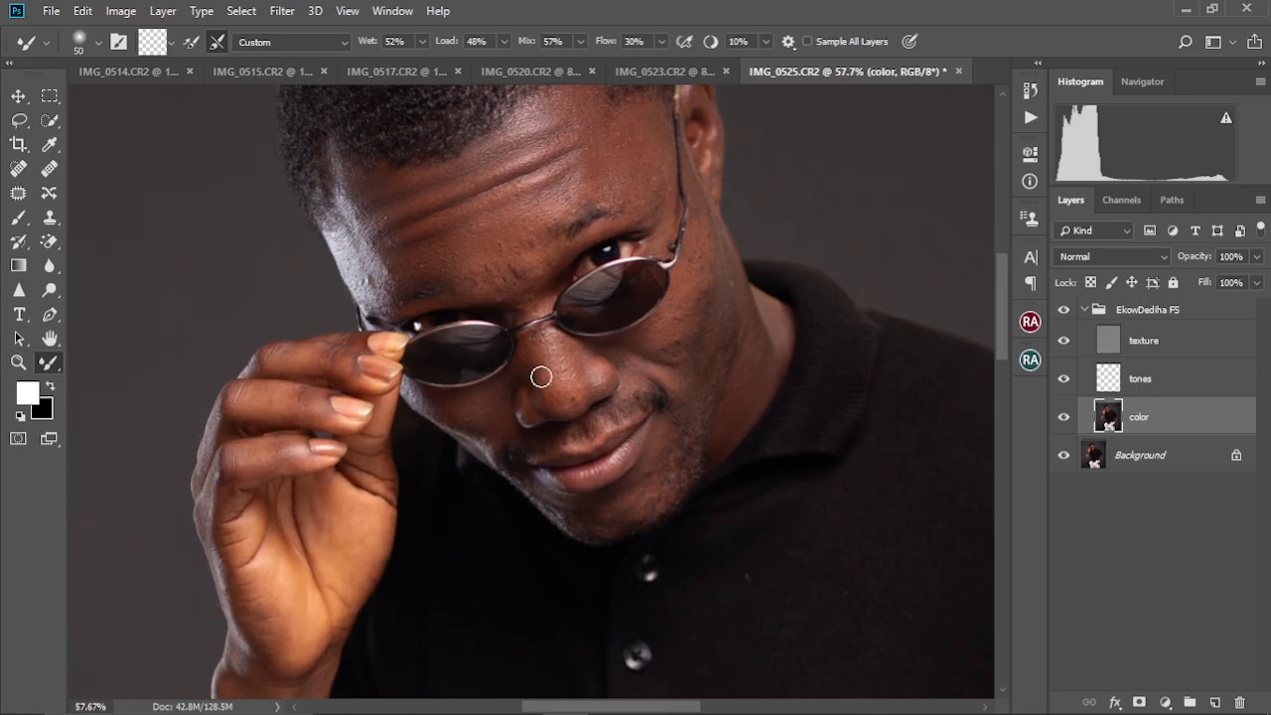
key(bracketleft)
key(bracketright)
key(bracketright)
key(bracketright)
key(bracketleft)
key(bracketleft)
key(bracketright)
key(bracketright)
key(bracketright)
key(bracketright)
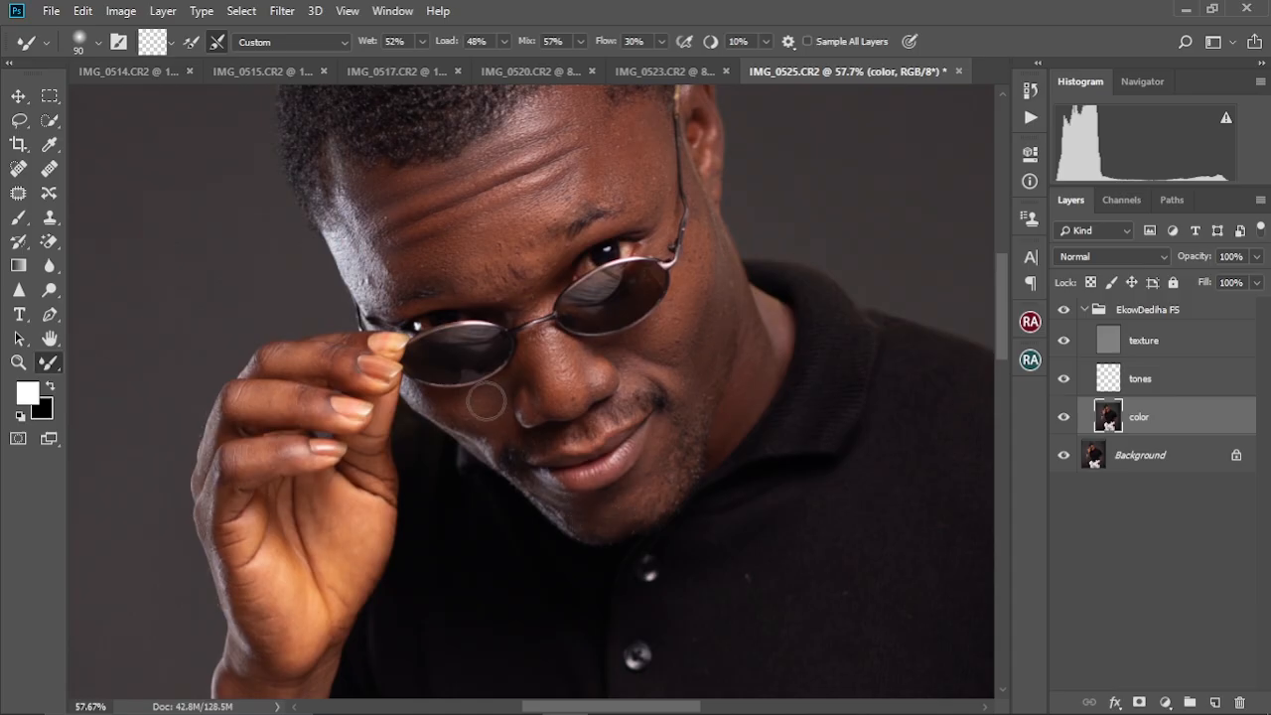
Smooth the tones of the cheek and the neck beside the collar with a brush of up to 100 px
key(bracketleft)
key(bracketleft)
scroll(623, 259, down, 3)
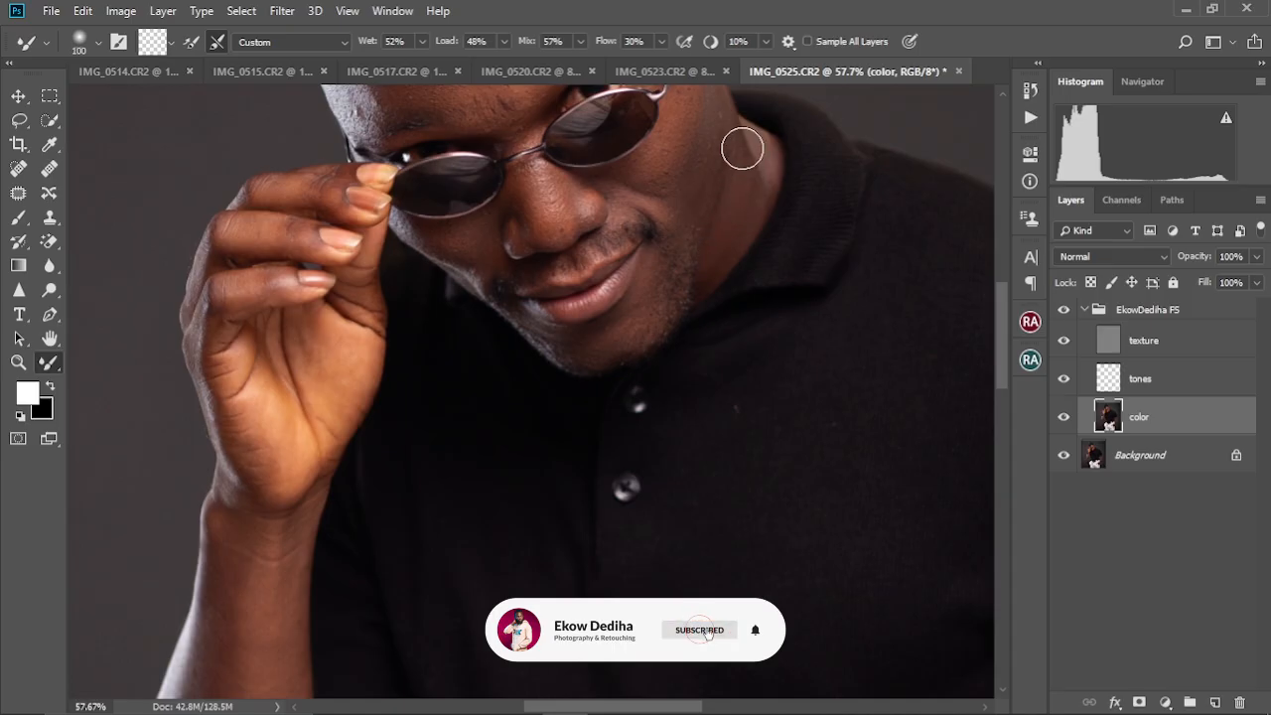
key(bracketleft)
key(bracketleft)
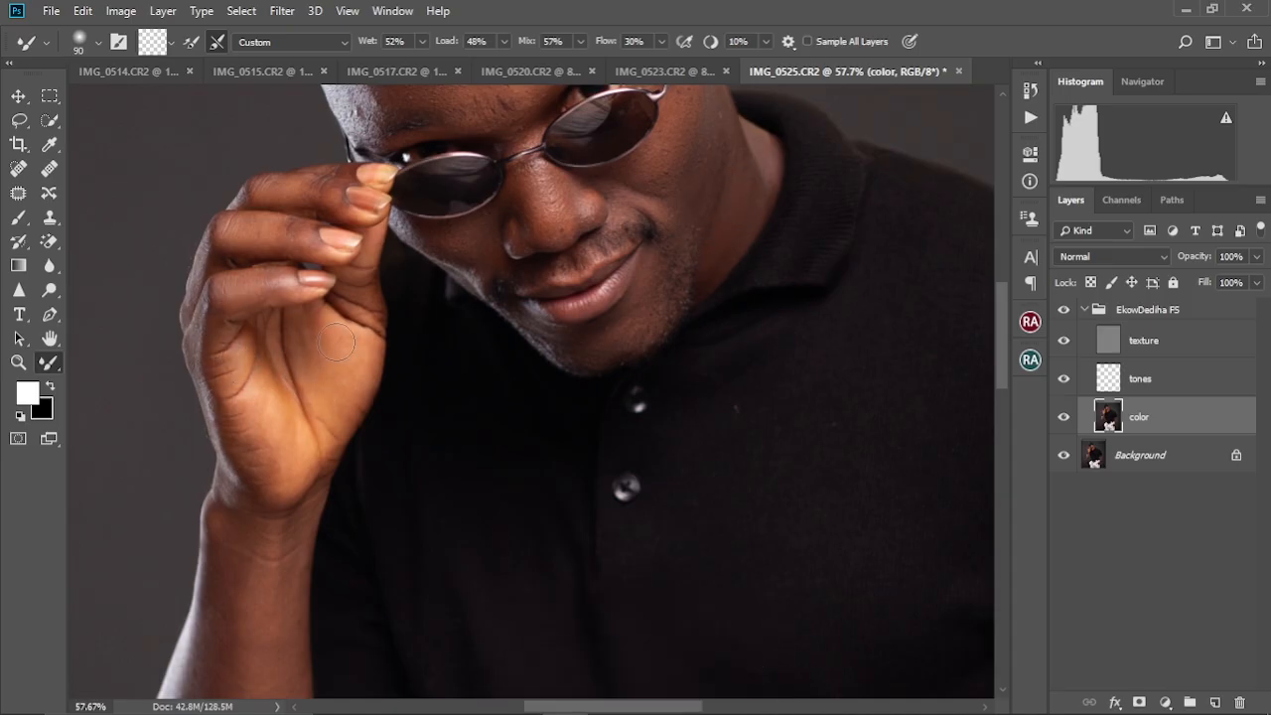
Even out the tones of the raised hand's palm using brush sizes of 80 to 100 px
key(bracketright)
key(bracketright)
key(bracketright)
key(bracketright)
key(bracketright)
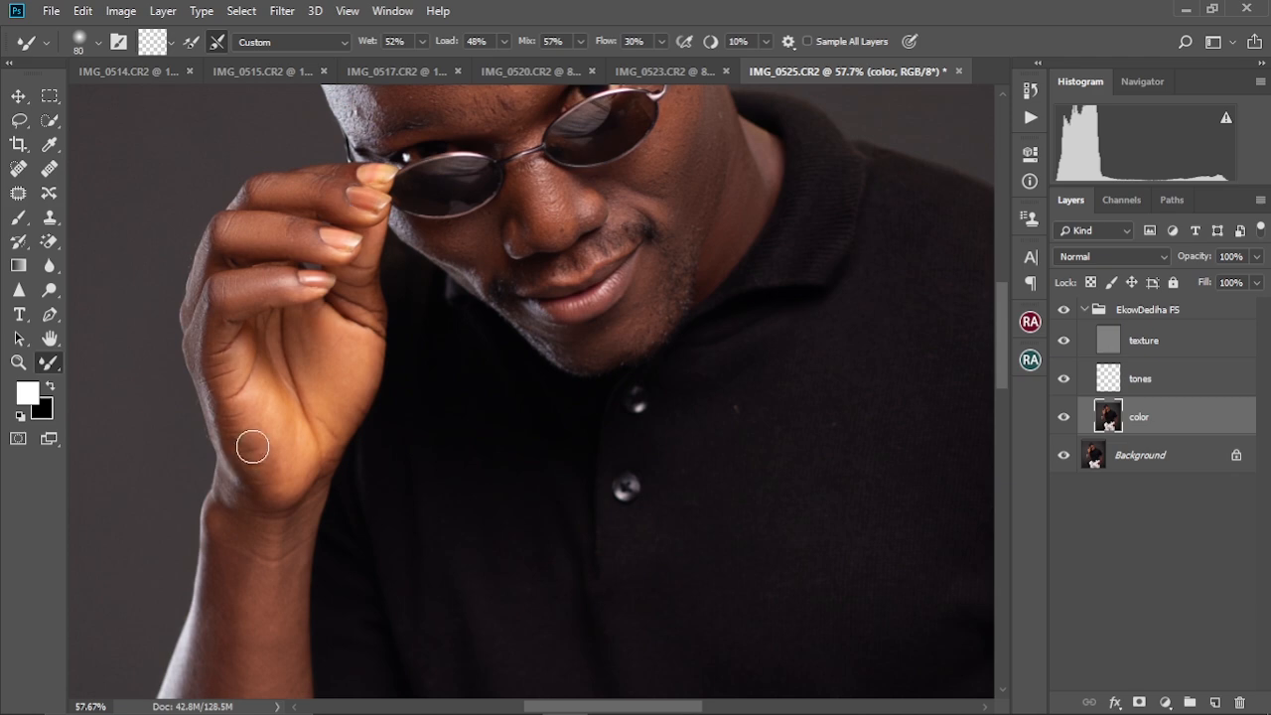
drag(314, 376, 354, 231)
key(bracketright)
key(bracketright)
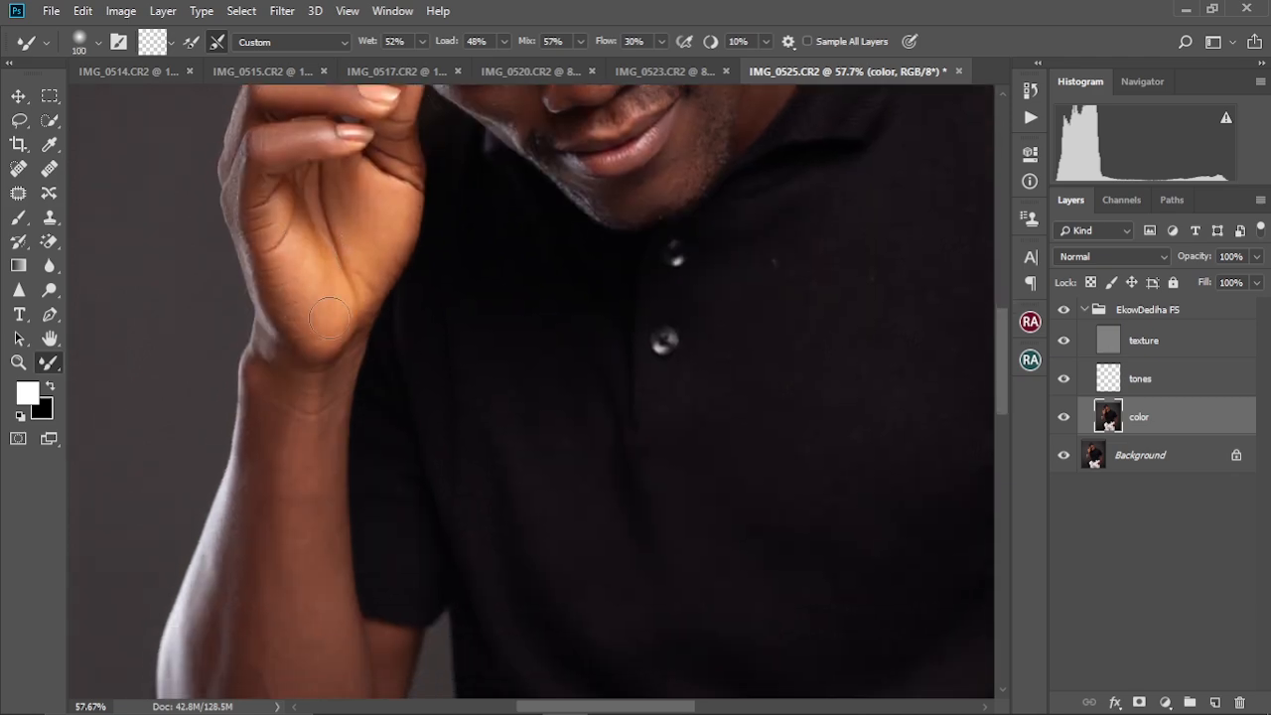
Blend the heel of the palm and the wrist, reducing the brush to 70 px
drag(282, 419, 307, 269)
key(bracketright)
key(bracketright)
key(bracketleft)
key(bracketleft)
key(bracketleft)
key(bracketleft)
key(bracketleft)
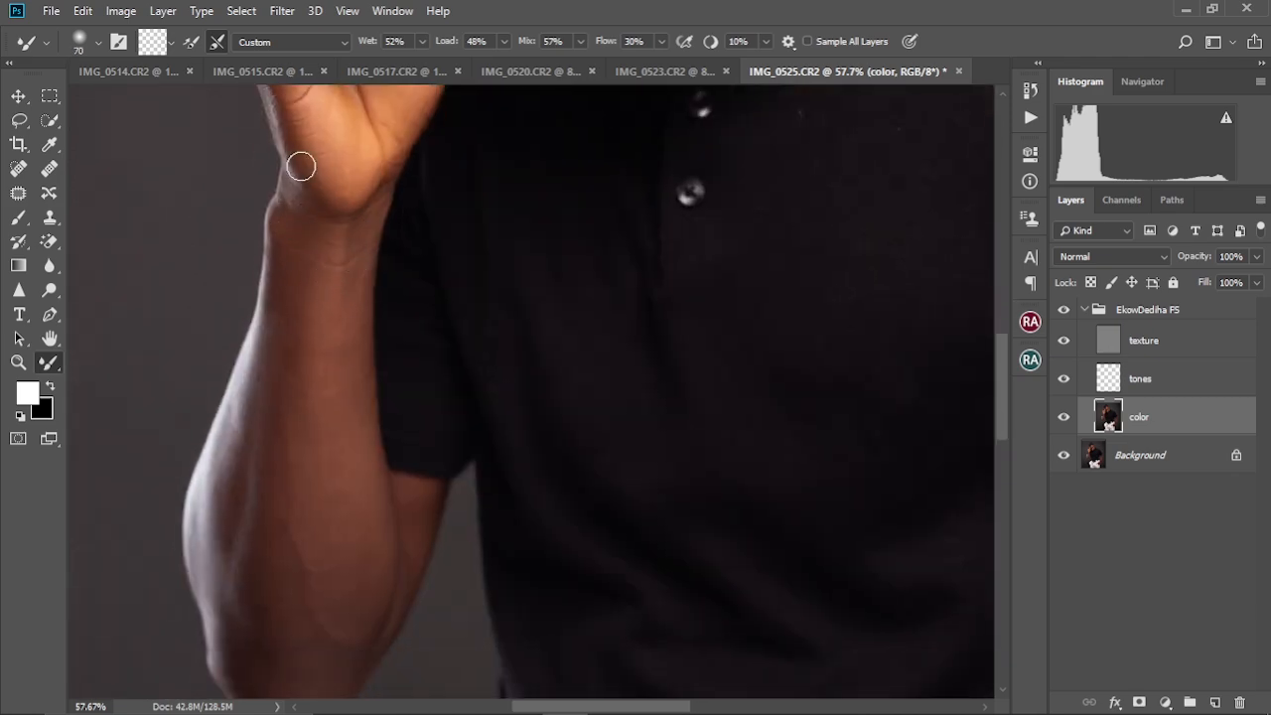
Smooth the forearm's tones between the wrist and the elbow, varying the brush size to fit each area
key(bracketright)
key(bracketright)
key(bracketright)
key(bracketright)
key(bracketright)
key(bracketright)
key(bracketleft)
key(bracketleft)
key(bracketleft)
key(bracketleft)
key(bracketleft)
Smooth the tones of the lower forearm and elbow of the raised arm, enlarging the brush to 100 px
drag(288, 551, 322, 308)
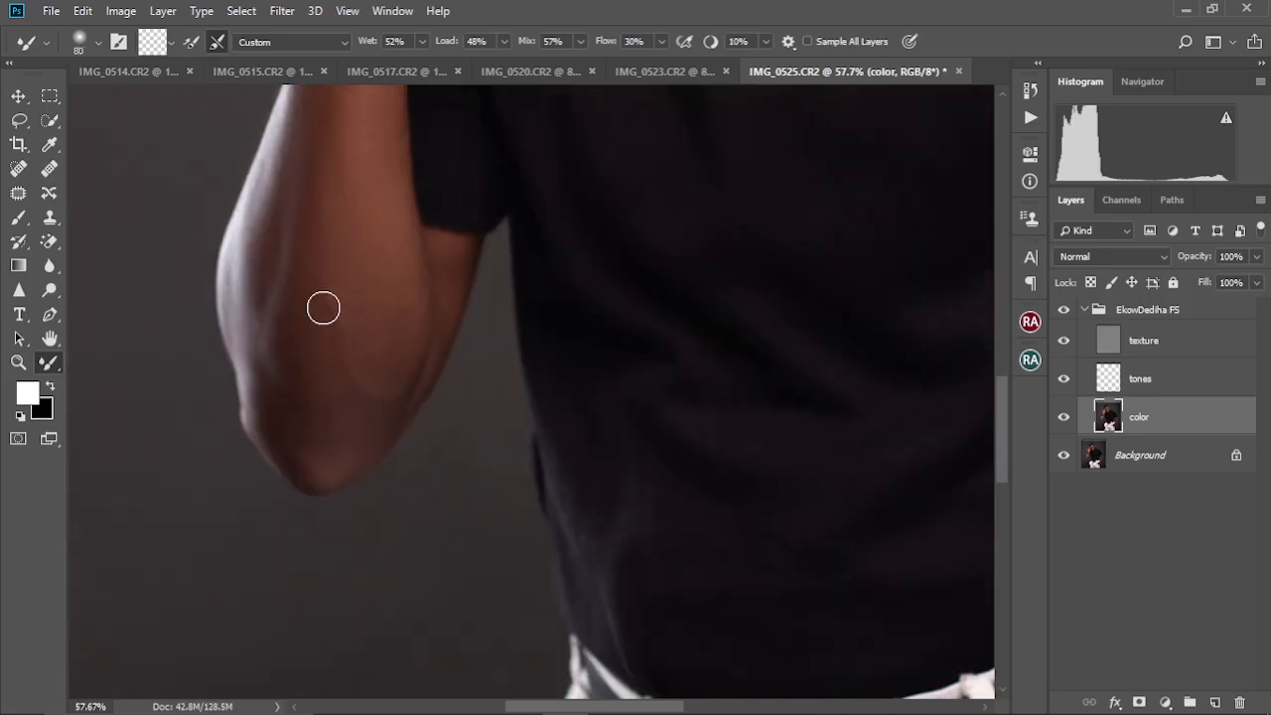
key(bracketright)
key(bracketright)
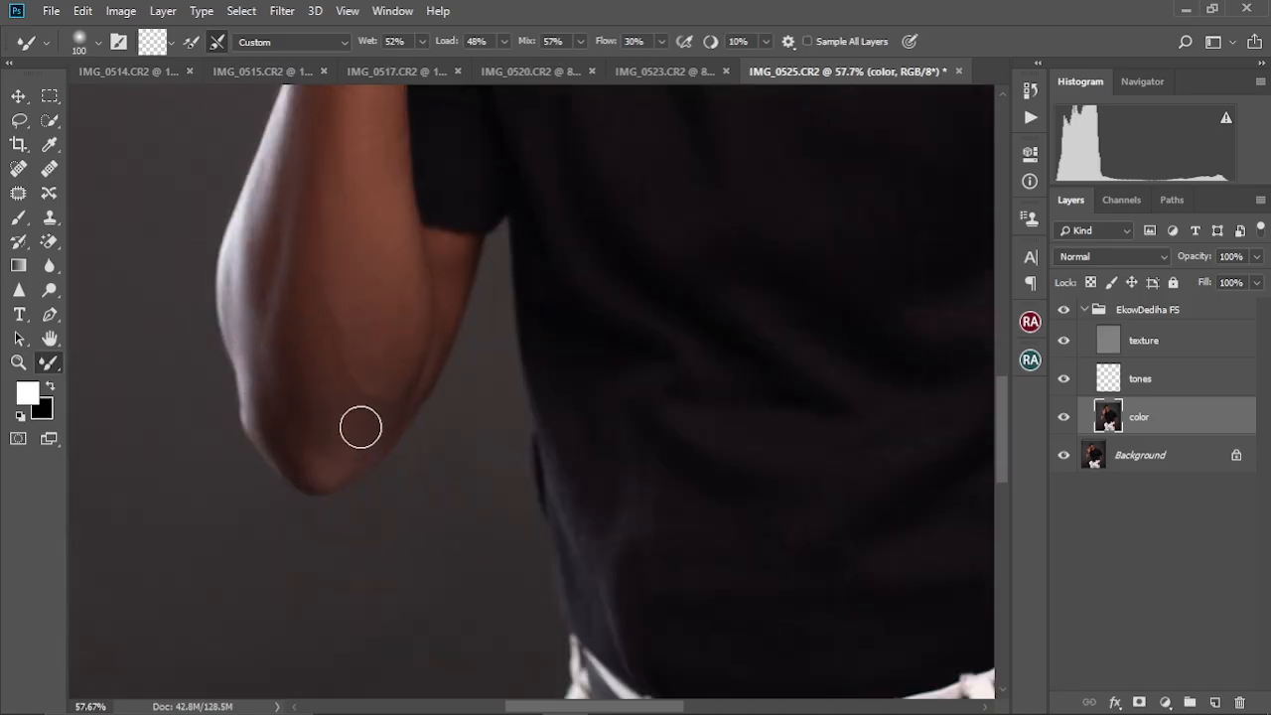
Smooth the skin tones of the lowered arm with a brush of up to 175 px
key(ctrl+0)
key(ctrl+plus)
key(ctrl+plus)
drag(851, 538, 708, 282)
key(bracketright)
key(bracketright)
key(bracketright)
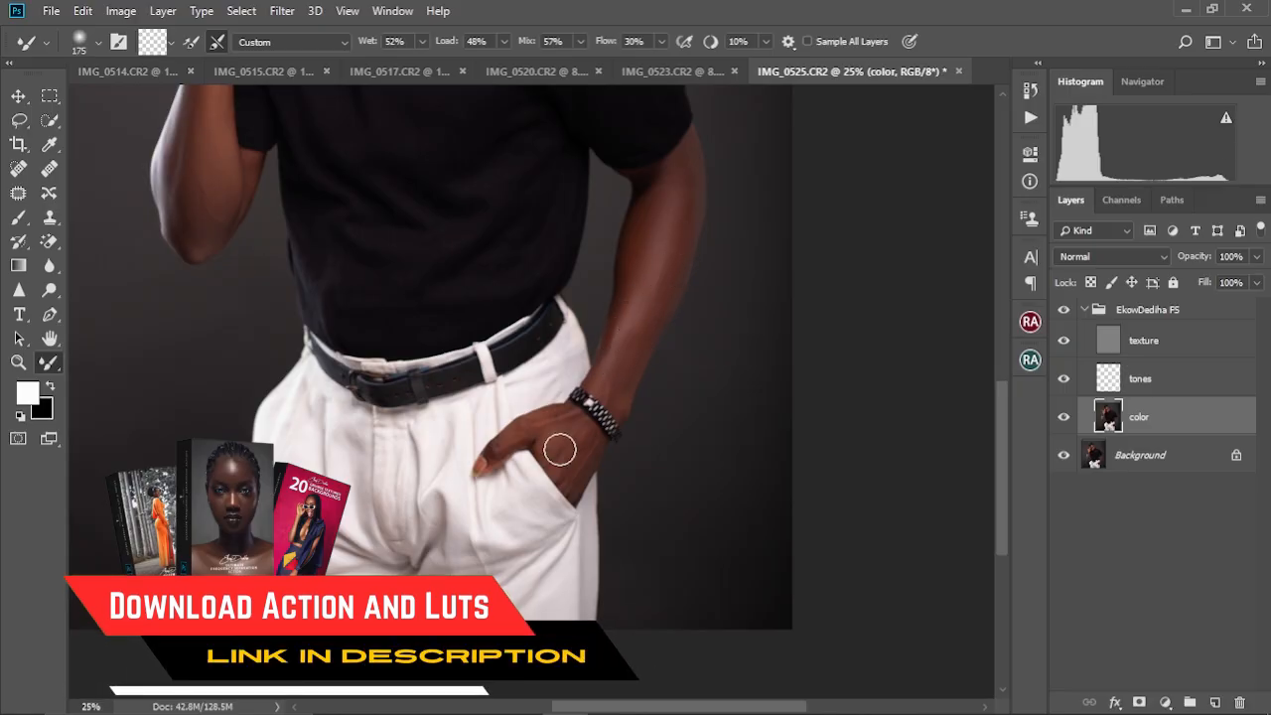
Even out the tones of the hand in the trouser pocket with the brush at up to 150 px
key(bracketleft)
key(bracketleft)
key(bracketleft)
key(bracketright)
key(bracketright)
drag(397, 631, 475, 631)
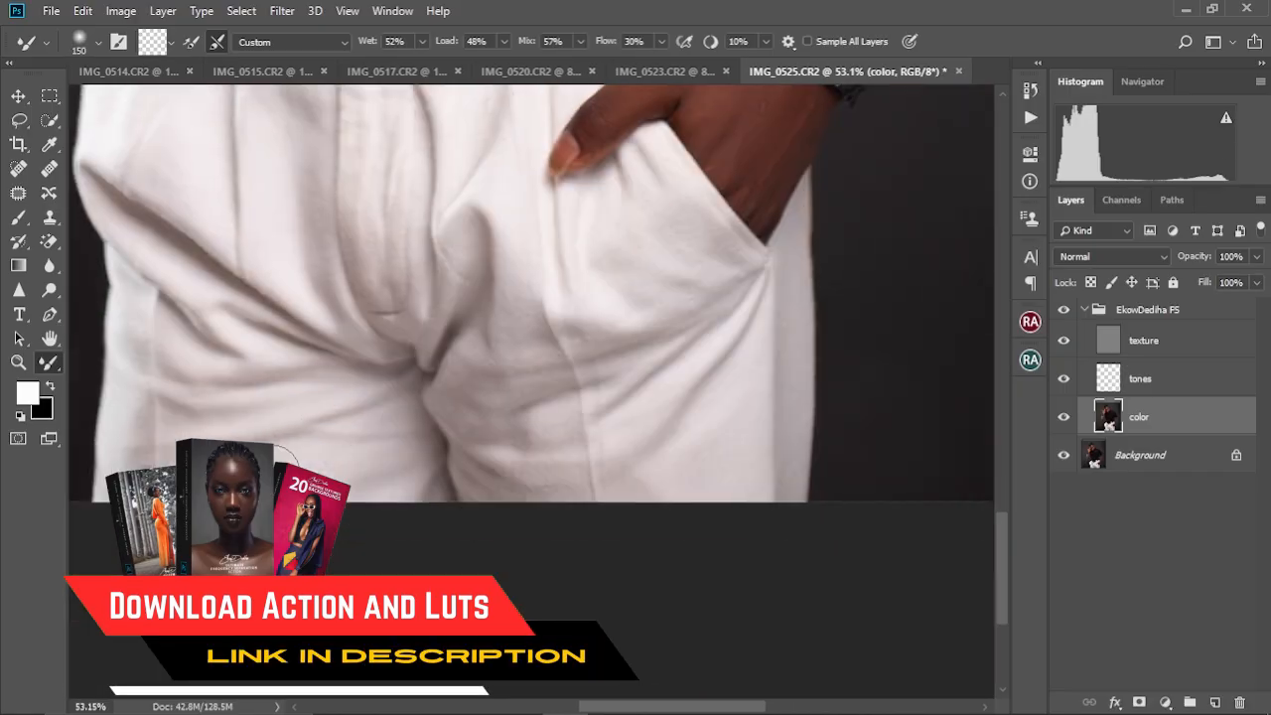
drag(486, 289, 463, 398)
key(ctrl+0)
key(ctrl+minus)
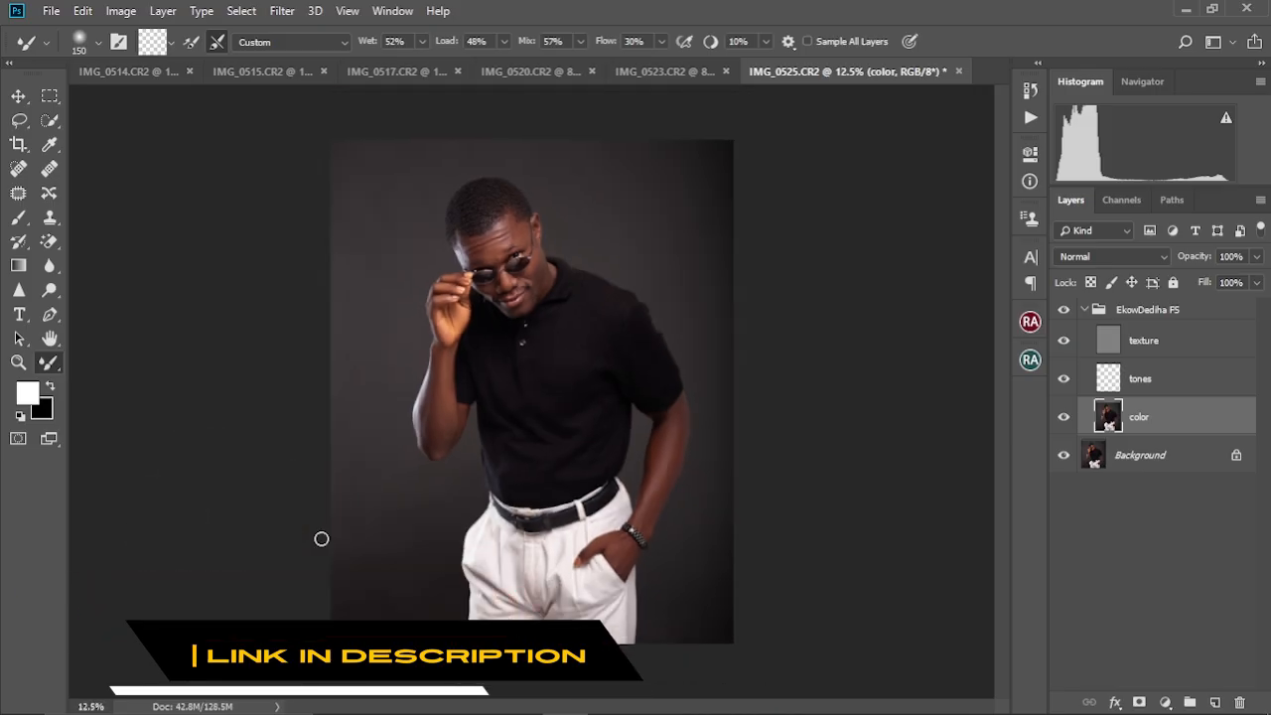
Select the texture layer and set up the Spot Healing Brush at 30 px for the face
scroll(509, 272, up, 5)
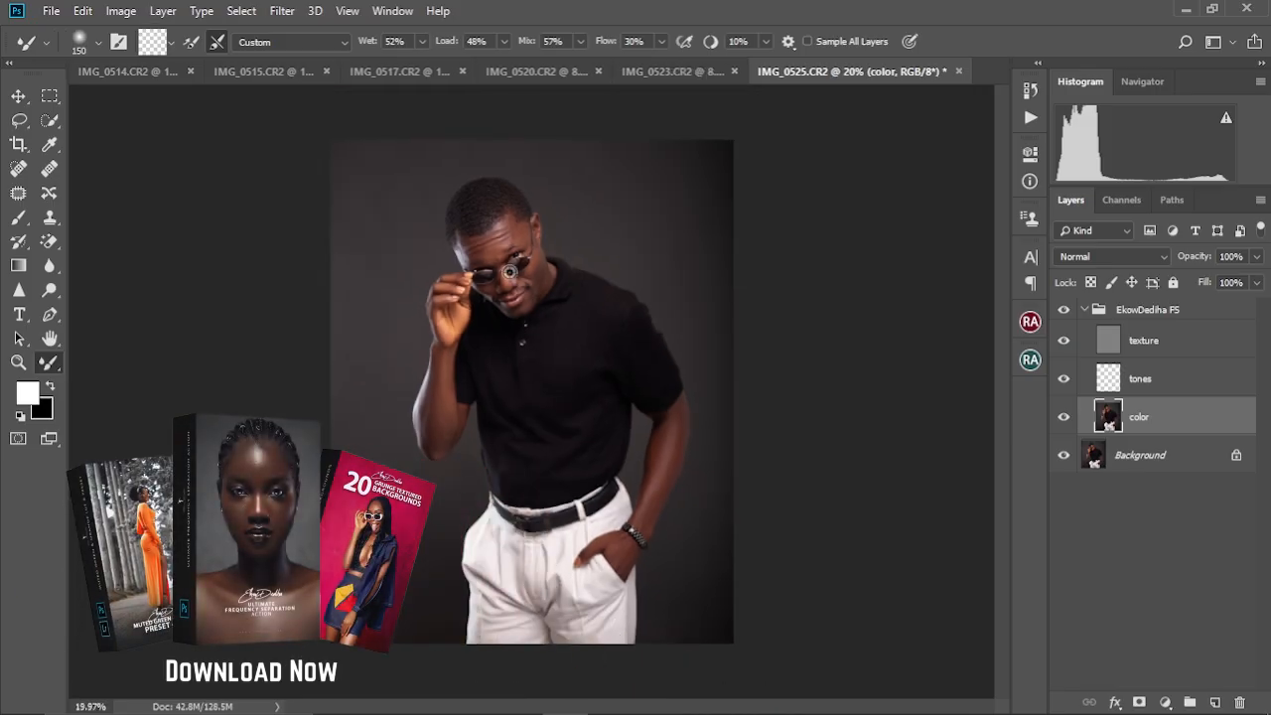
scroll(509, 272, up, 4)
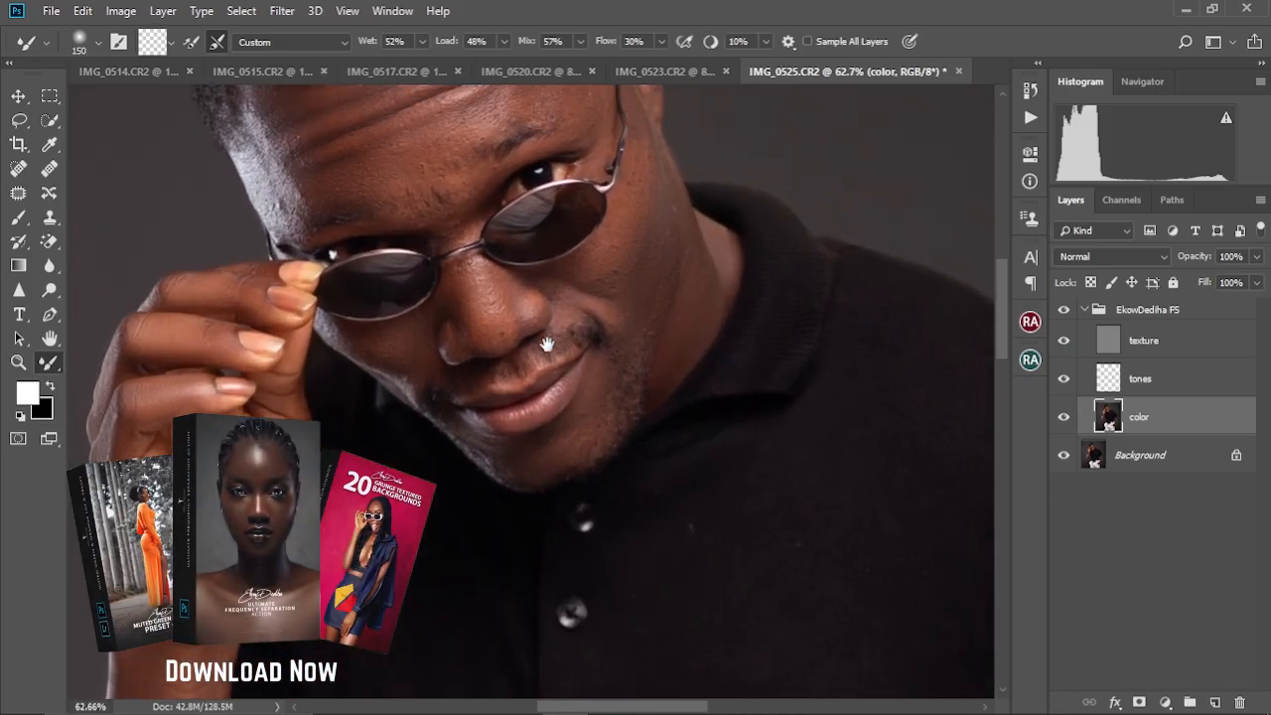
drag(512, 285, 513, 319)
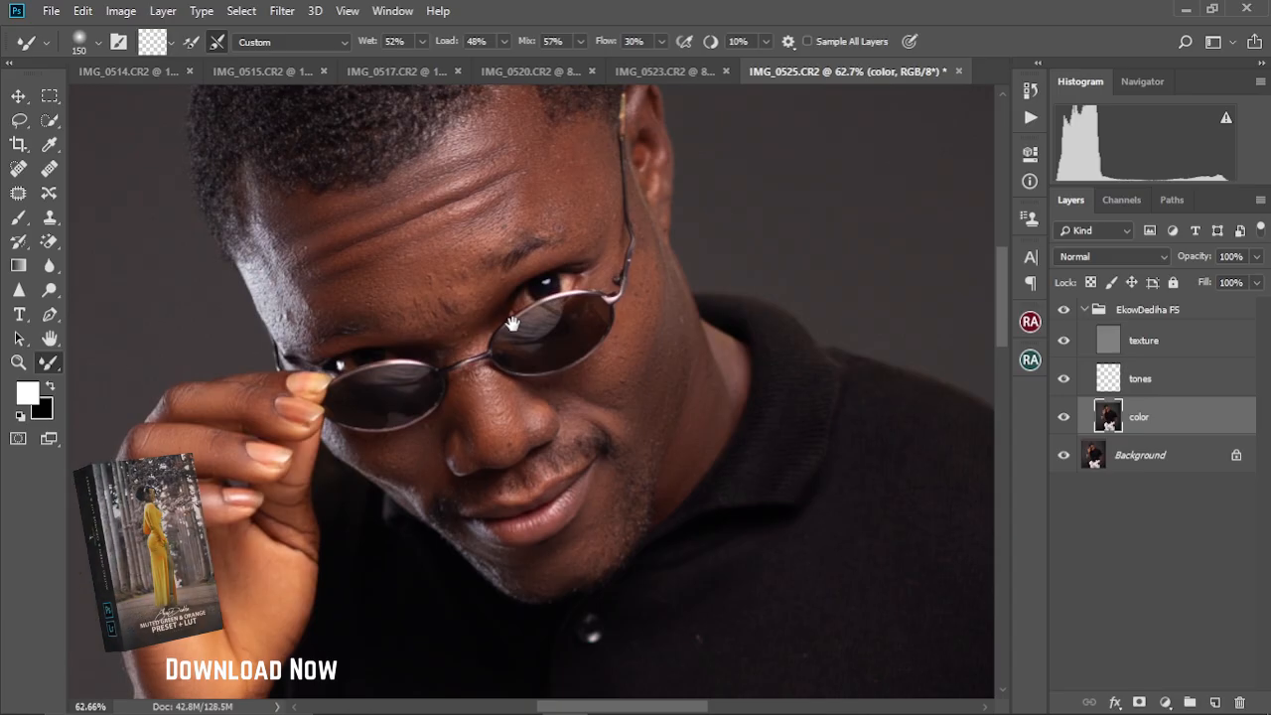
click(1146, 340)
click(17, 168)
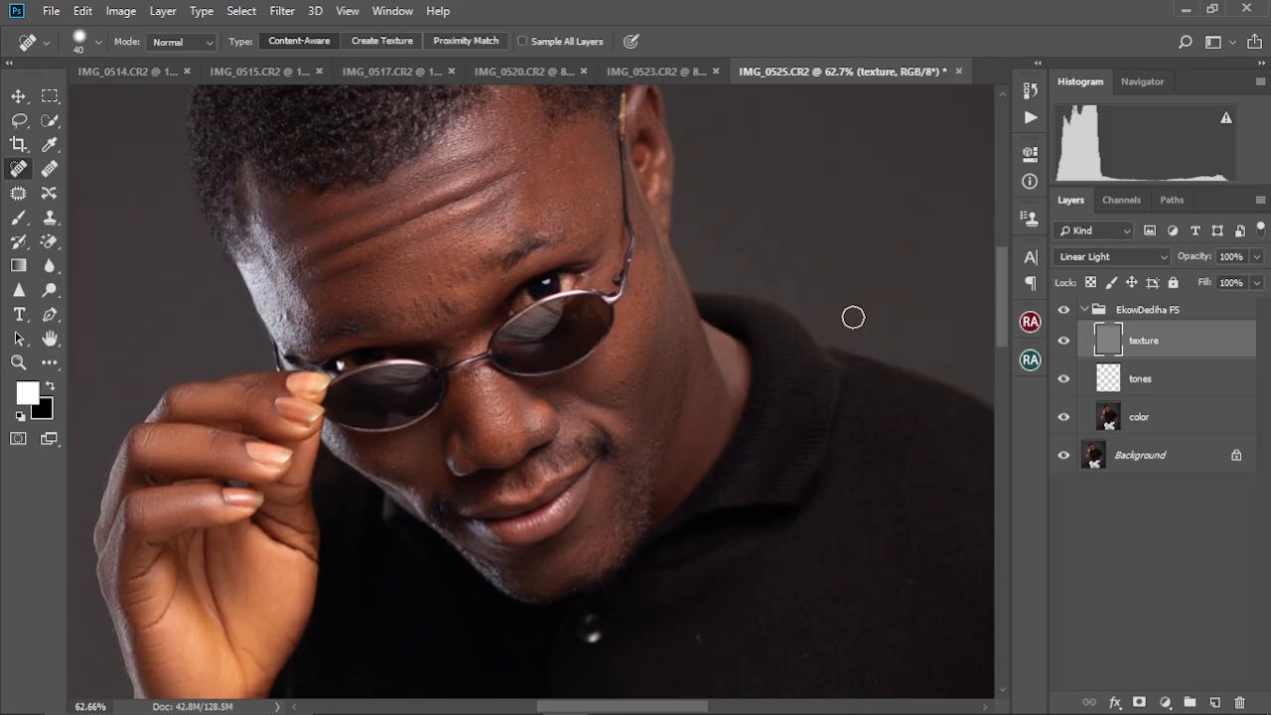
key(bracketleft)
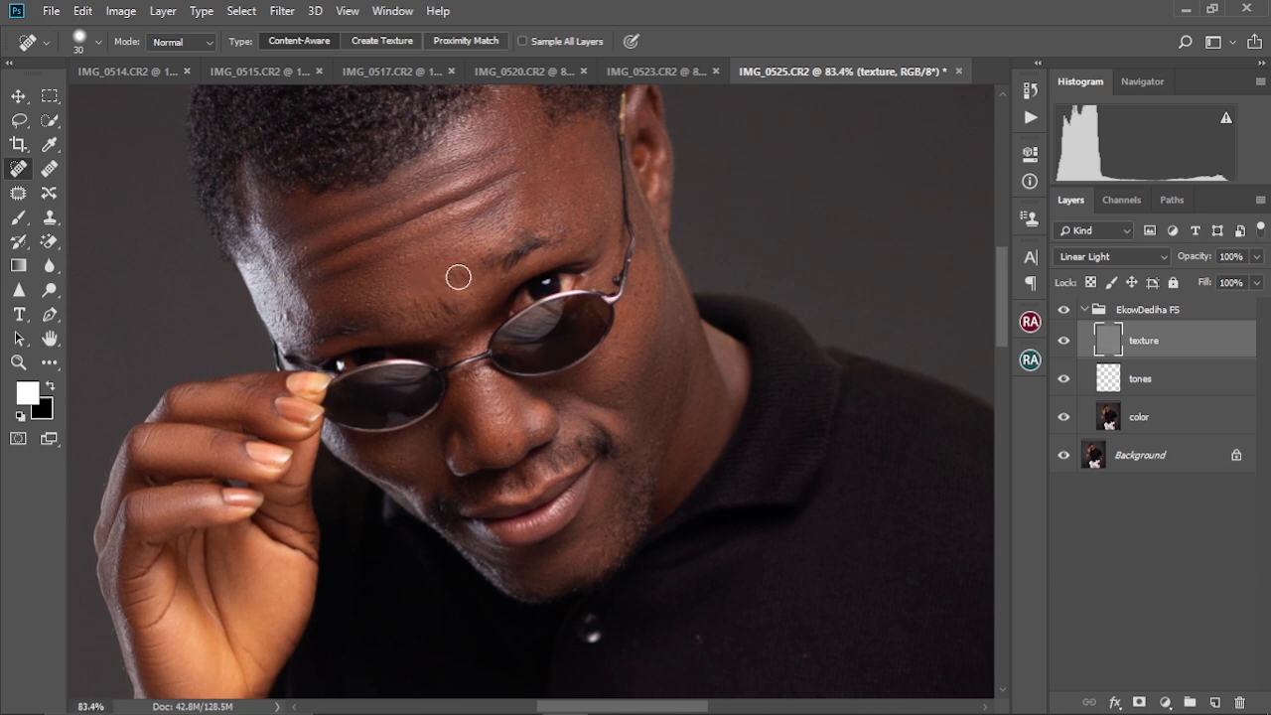
Heal the blemishes on the forehead, temple and brow area of the texture layer with a 15 px brush
scroll(458, 277, up, 3)
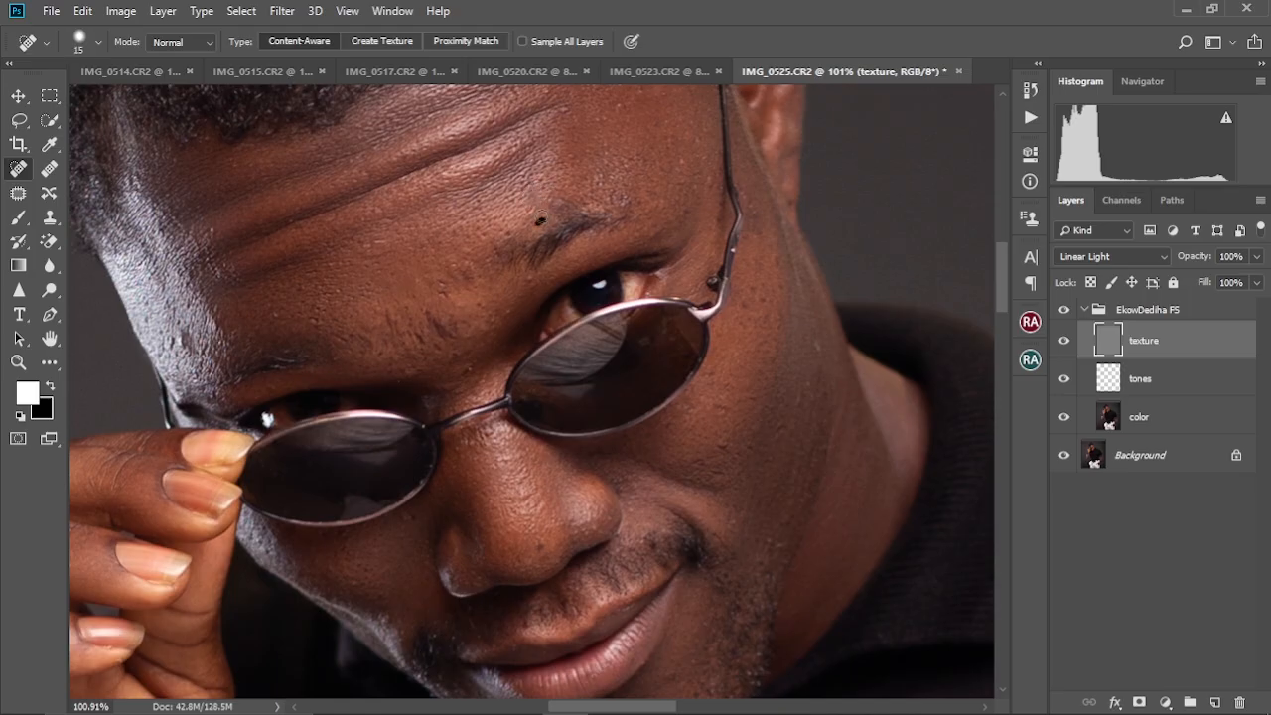
drag(334, 273, 422, 266)
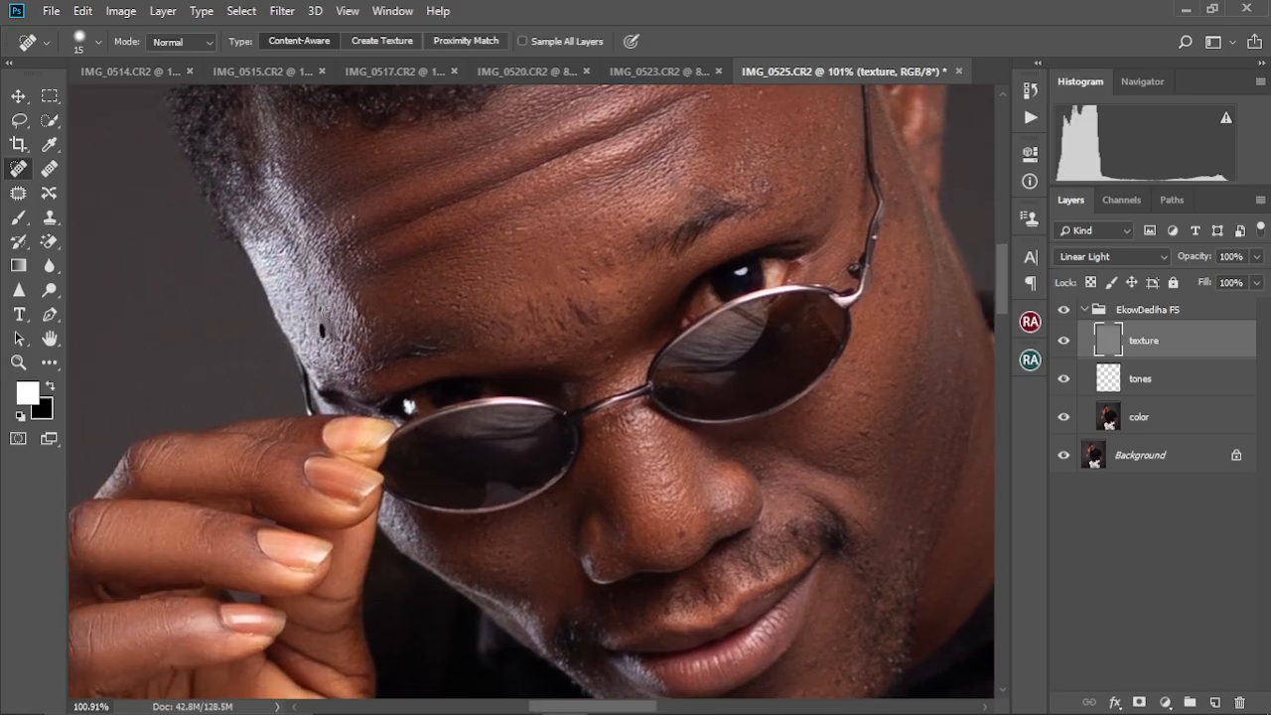
drag(331, 316, 322, 312)
drag(567, 329, 559, 313)
drag(463, 309, 452, 304)
mouse_move(573, 308)
mouse_down()
mouse_move(575, 327)
mouse_move(536, 320)
mouse_up()
Remove the remaining small spots between and just above the eyebrows with the 15 px healing brush
click(541, 355)
click(551, 356)
click(610, 254)
click(622, 222)
click(598, 307)
click(582, 305)
click(564, 354)
Heal the blemishes on the cheeks and nose with the 15 px Spot Healing Brush
drag(692, 488, 692, 383)
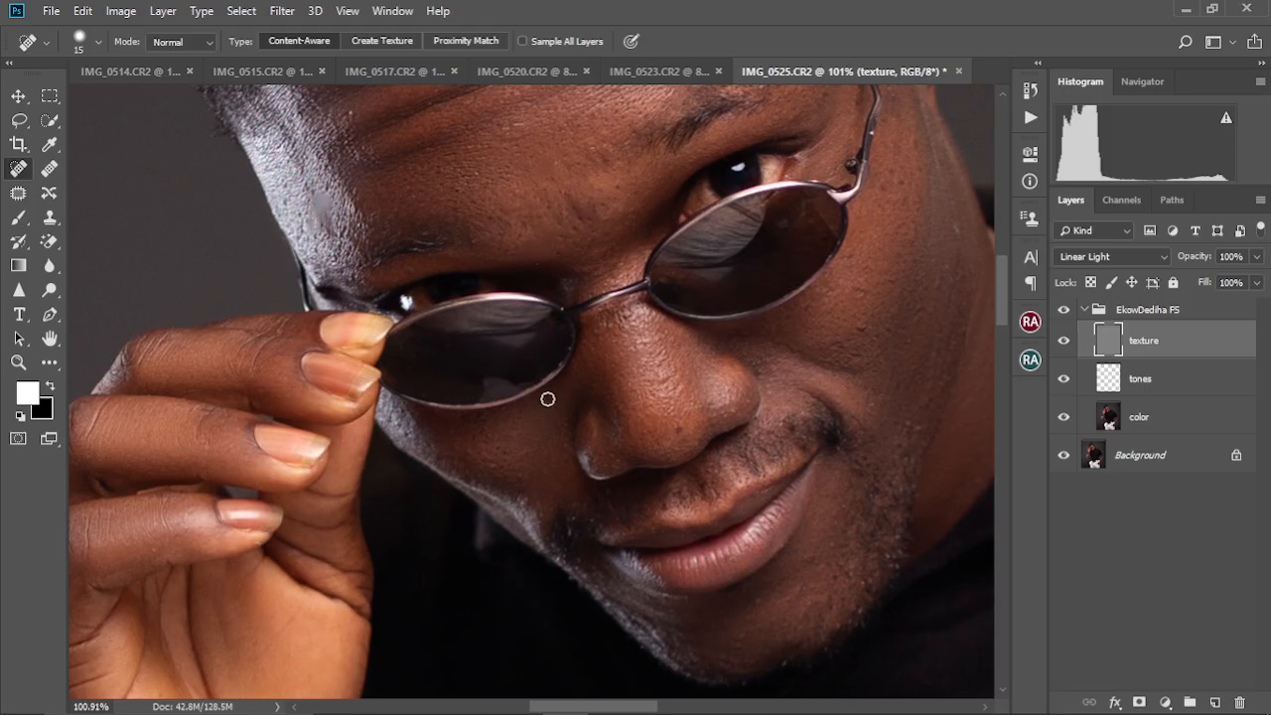
click(506, 454)
drag(614, 405, 614, 443)
mouse_move(677, 406)
mouse_down()
mouse_move(671, 360)
mouse_move(656, 362)
mouse_move(667, 345)
mouse_move(658, 356)
mouse_move(620, 340)
mouse_move(623, 314)
mouse_move(633, 321)
mouse_move(620, 309)
mouse_move(635, 318)
mouse_move(602, 321)
mouse_up()
drag(842, 342, 856, 346)
drag(918, 159, 915, 142)
drag(573, 230, 565, 204)
drag(521, 242, 511, 215)
drag(948, 278, 945, 261)
Heal the blemishes on the chin and on the cheek edge beside the raised fingers
scroll(784, 417, down, 3)
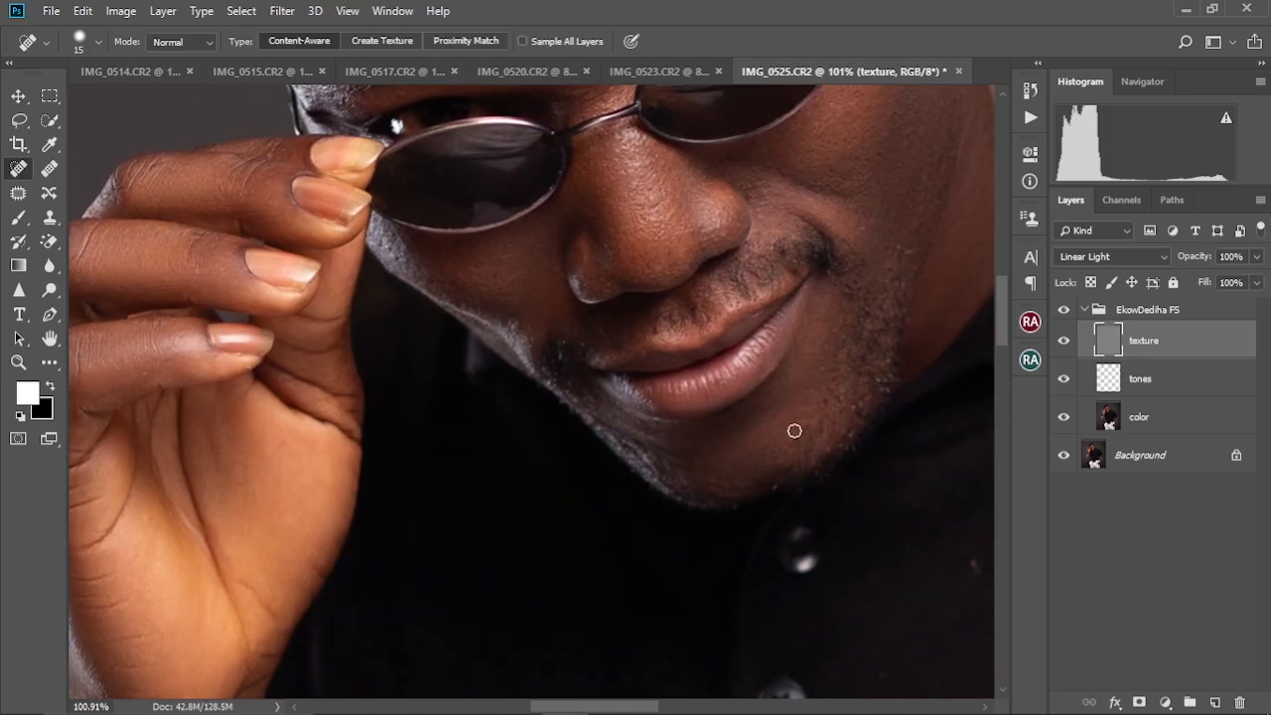
drag(815, 430, 809, 405)
drag(384, 226, 388, 243)
scroll(766, 240, down, 5)
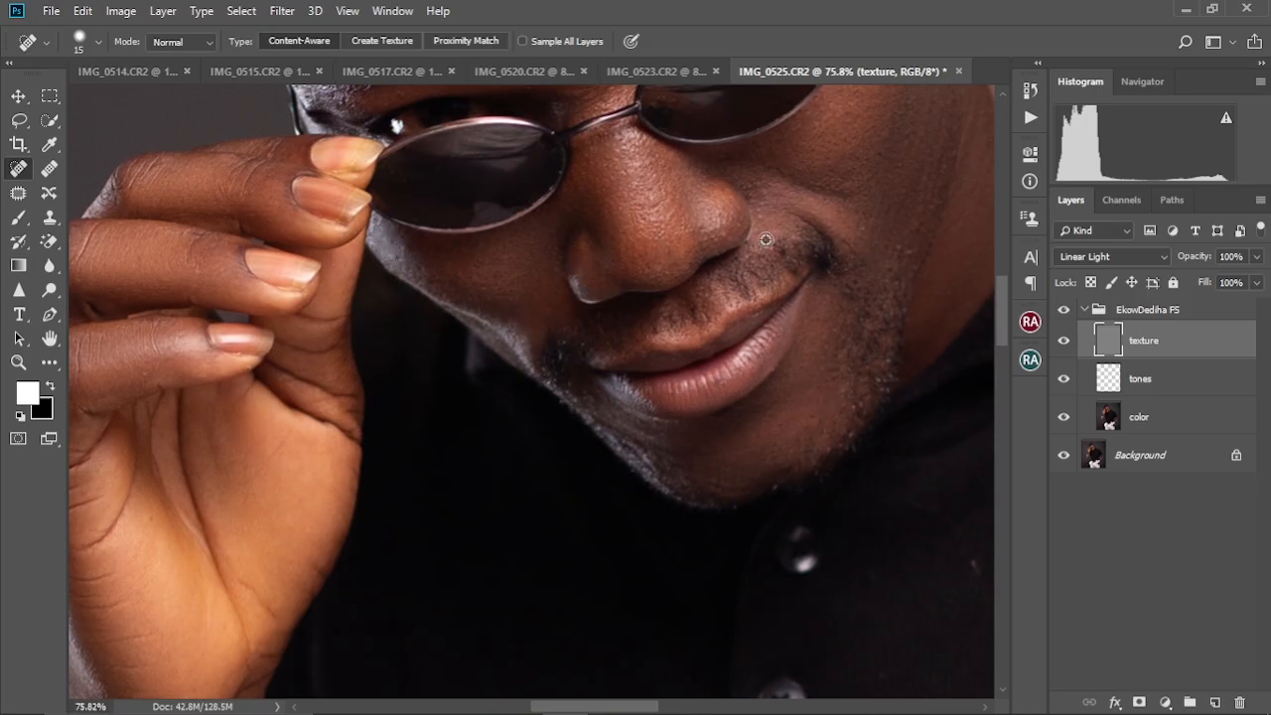
drag(766, 240, 671, 378)
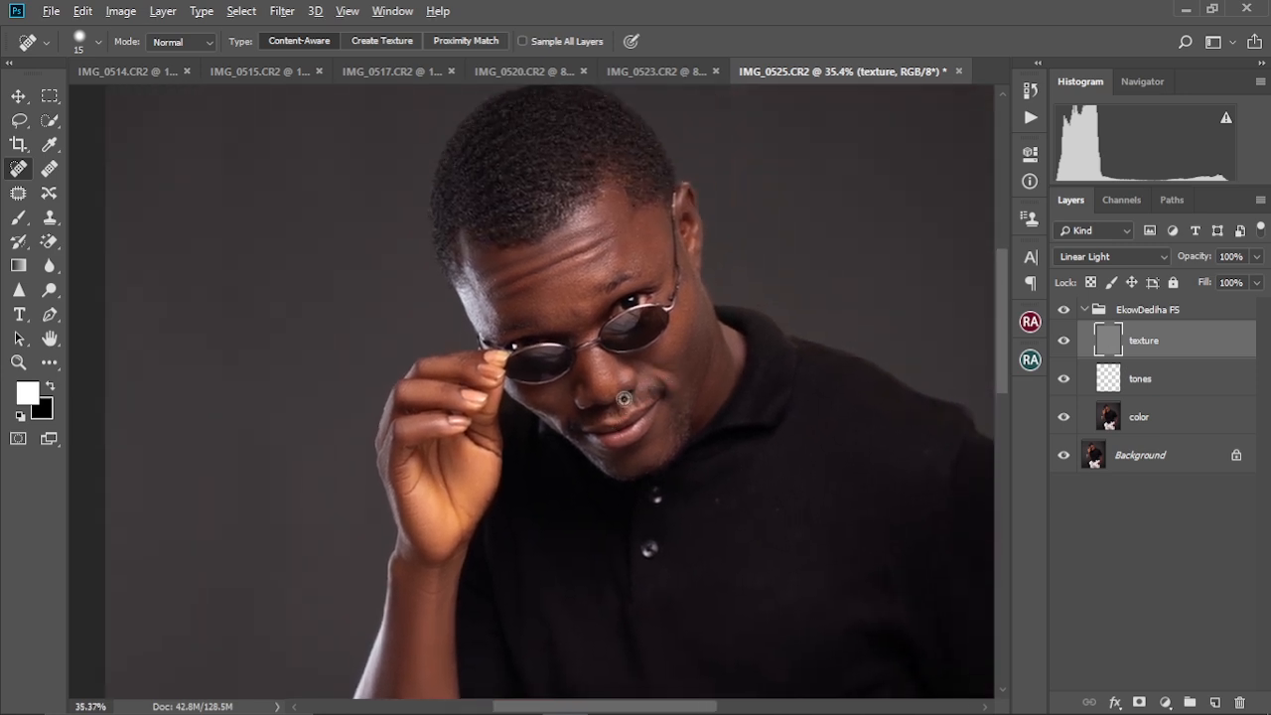
scroll(624, 398, up, 3)
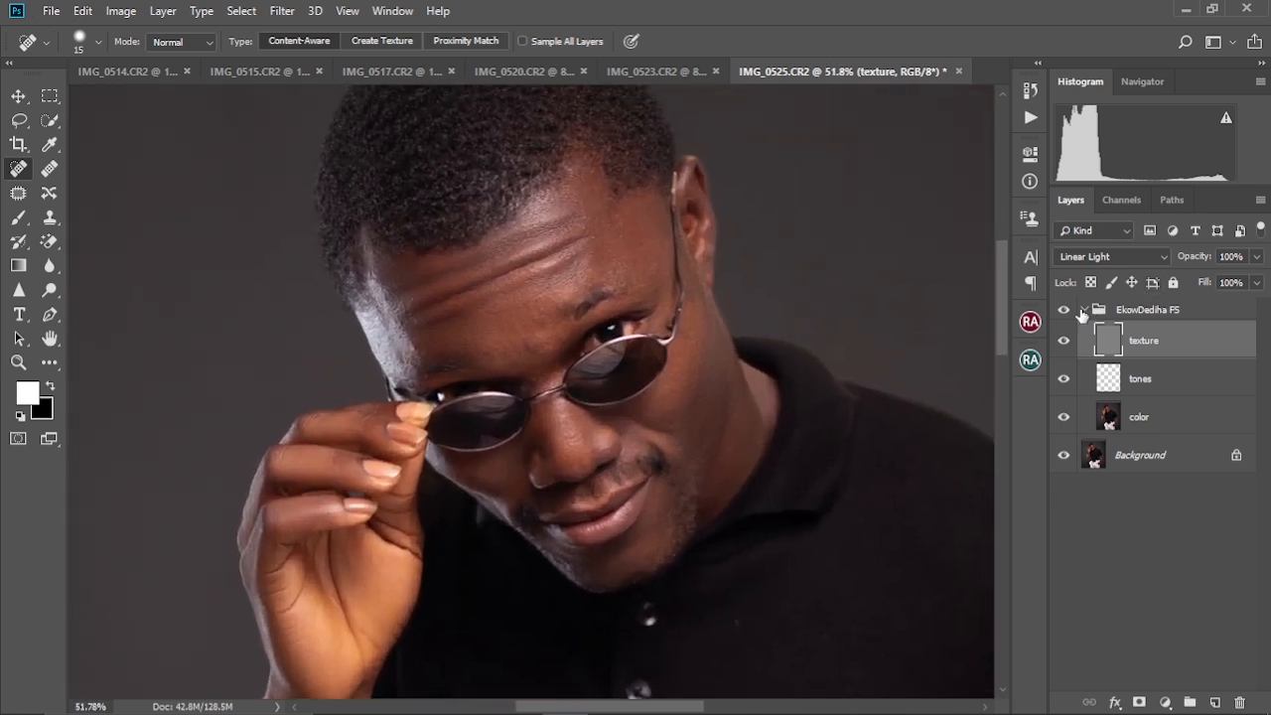
click(1062, 316)
scroll(525, 402, up, 2)
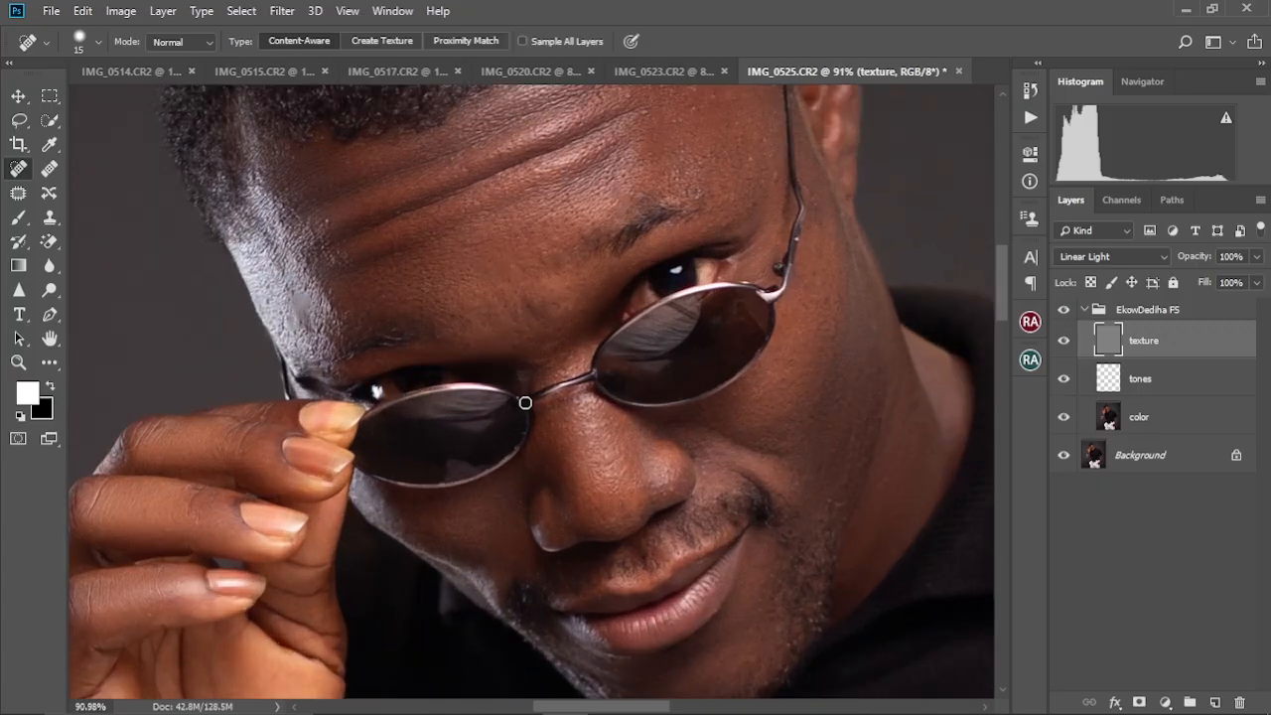
scroll(525, 402, down, 4)
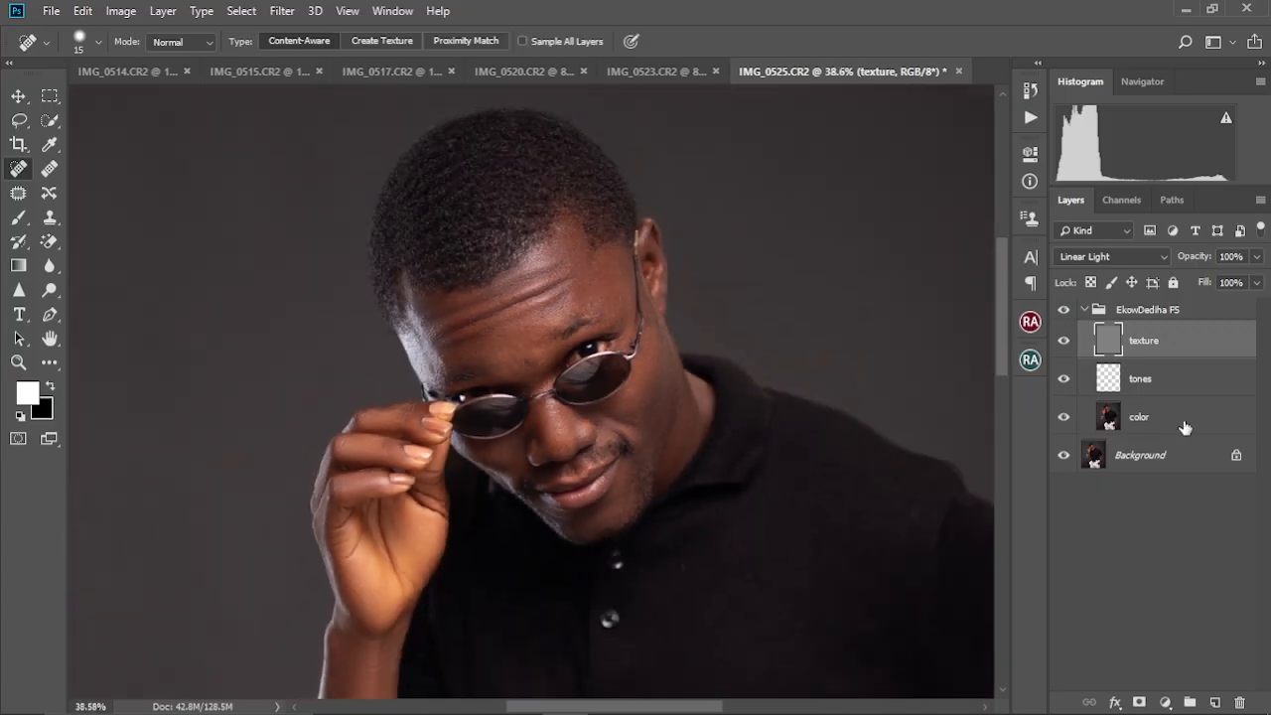
Blend the tones between the eyebrows on the color layer using the Mixer Brush at a reduced size
click(1160, 420)
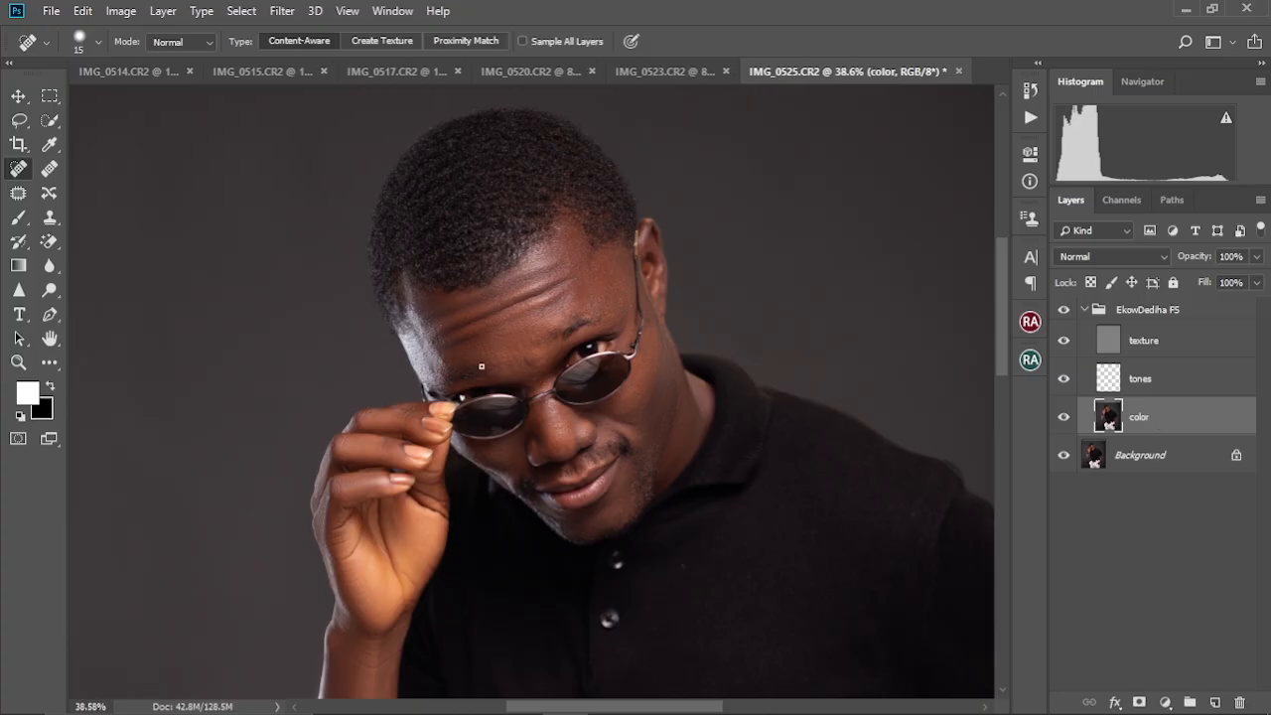
scroll(511, 342, up, 4)
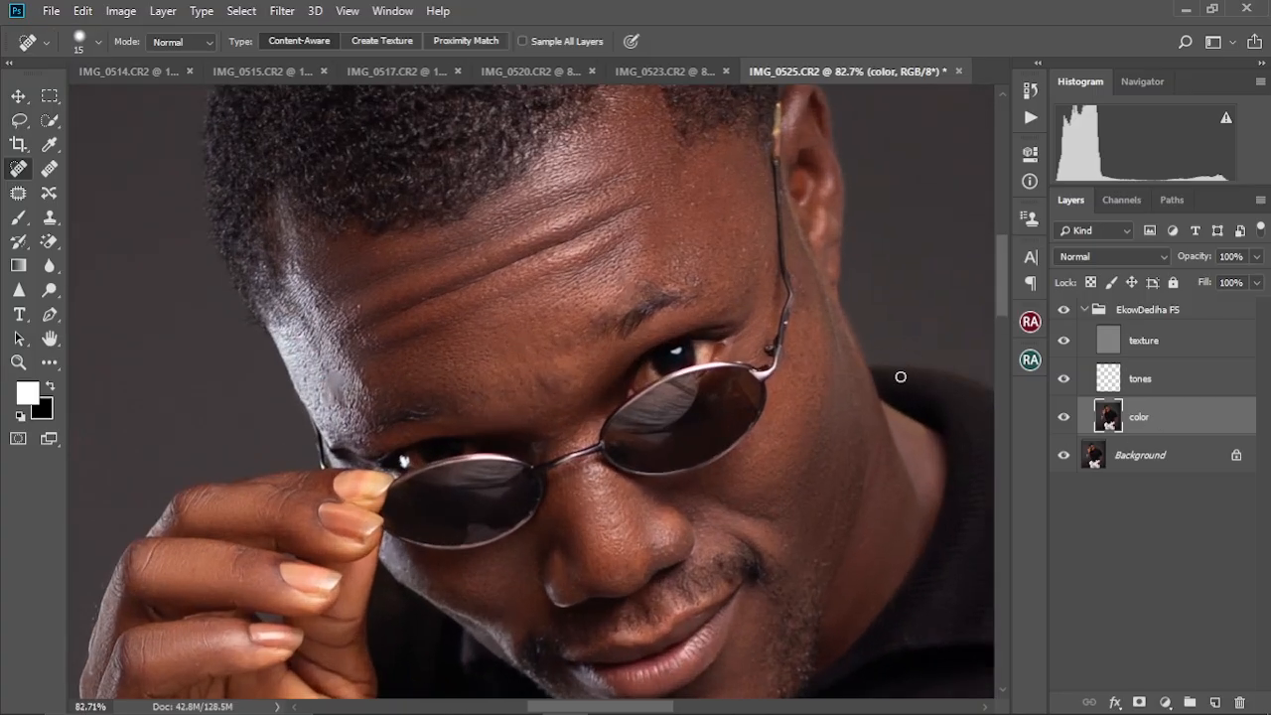
drag(592, 397, 585, 287)
click(49, 362)
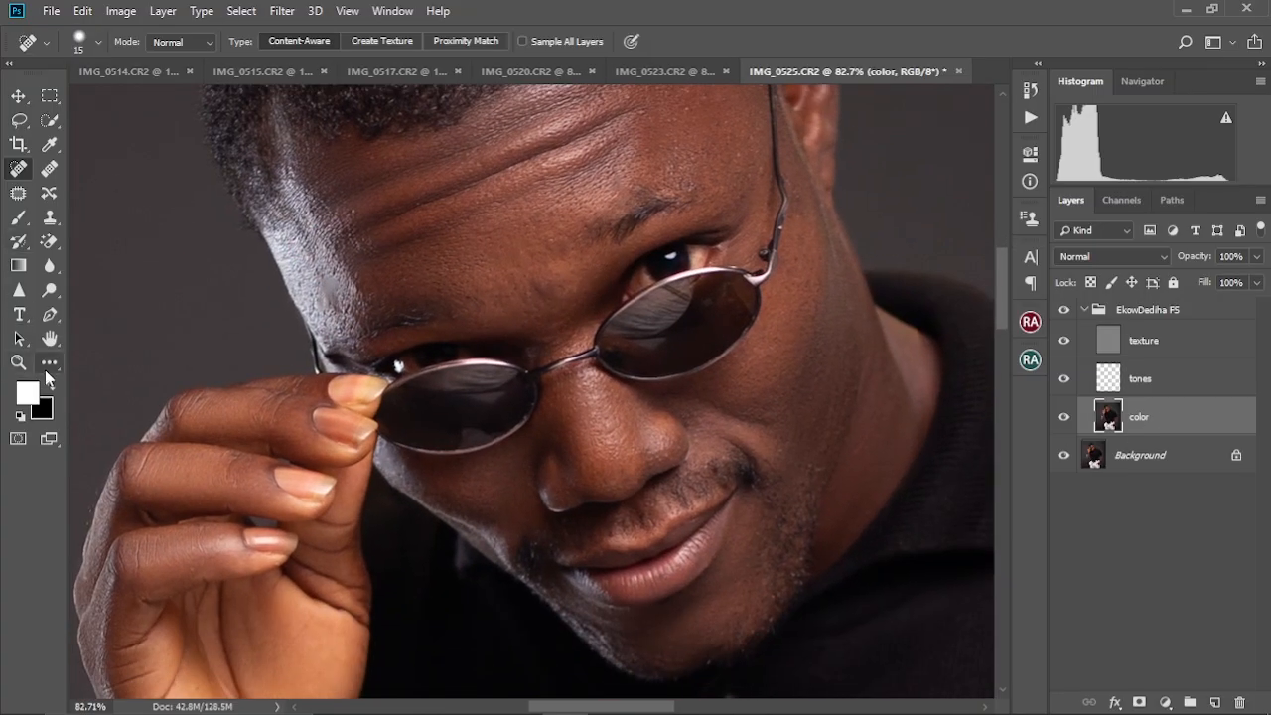
key(bracketleft)
key(bracketleft)
key(bracketleft)
key(bracketleft)
key(bracketleft)
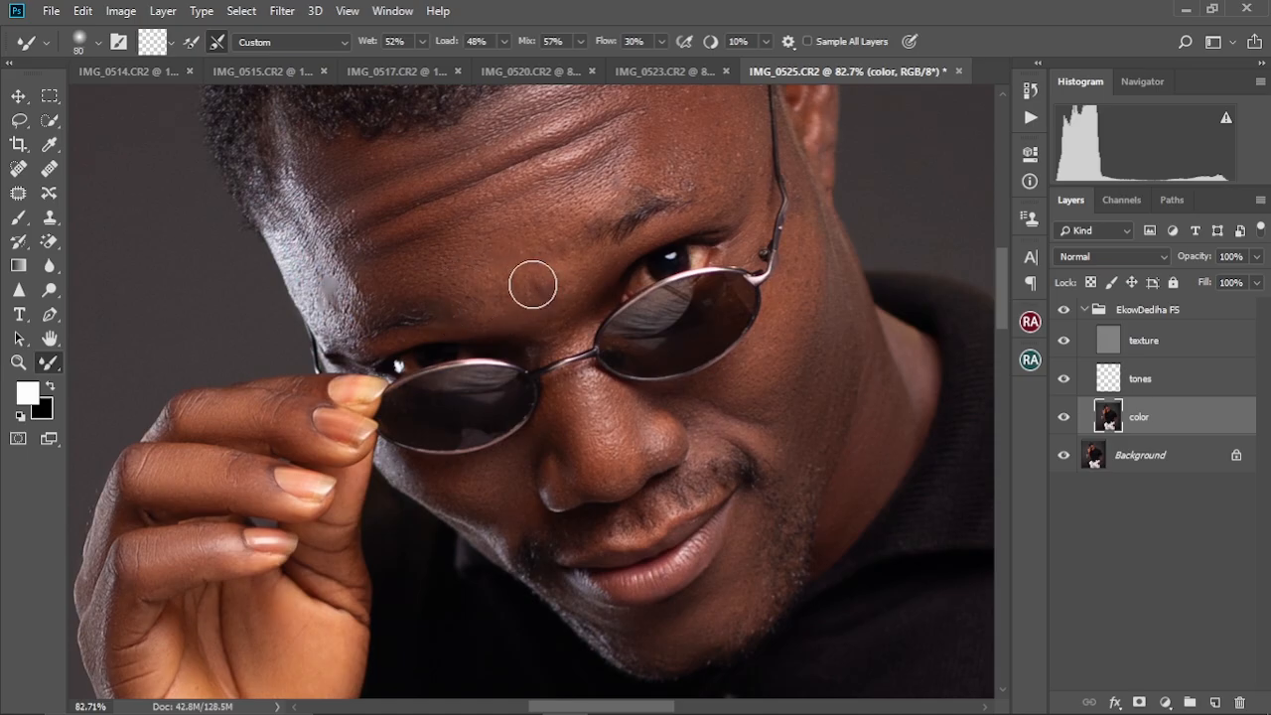
key(bracketleft)
key(bracketleft)
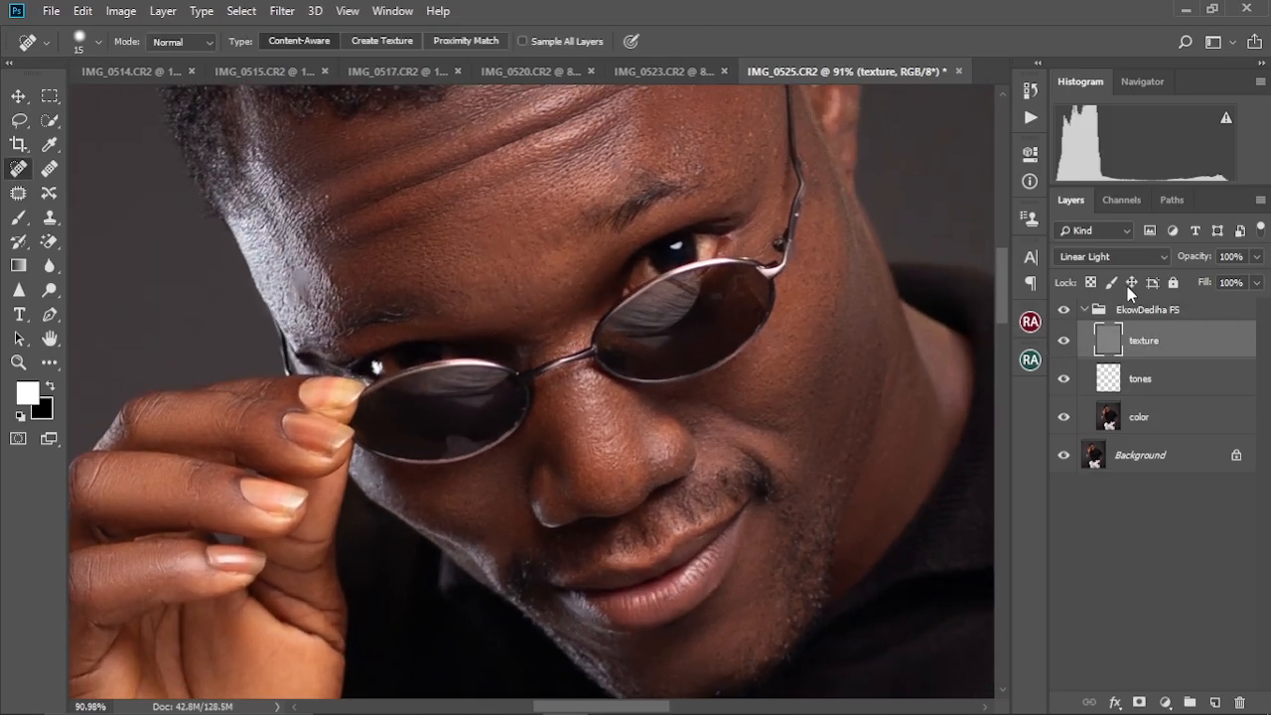
Compare the portrait with the EkowDediha FS group hidden and shown, and inspect the retouch up close and in full view
click(1064, 311)
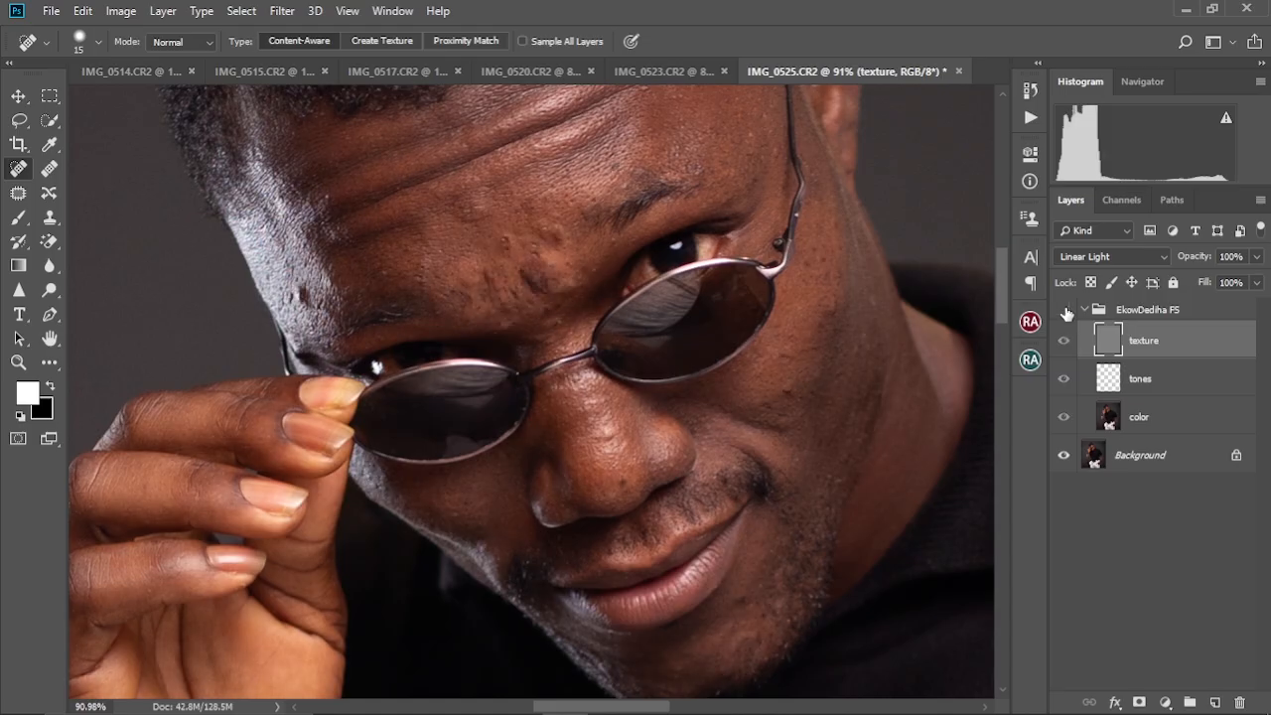
click(1064, 311)
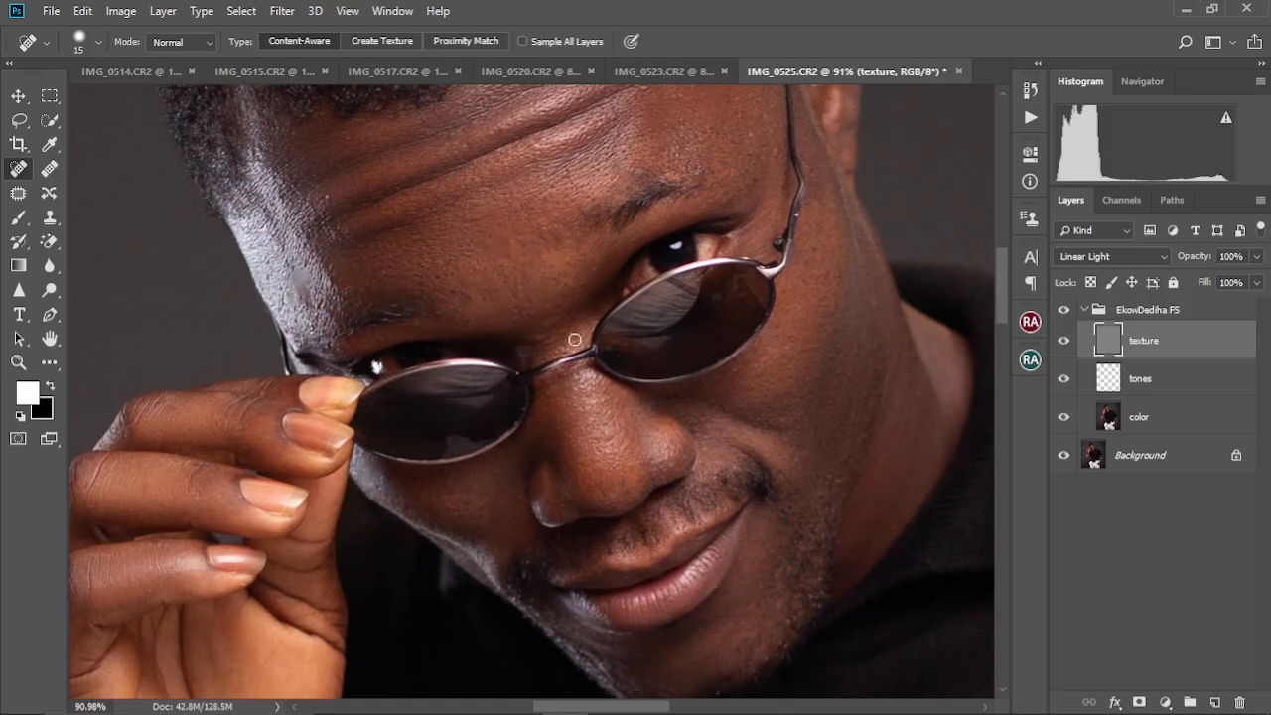
scroll(577, 333, up, 5)
scroll(579, 332, down, 7)
scroll(579, 329, up, 3)
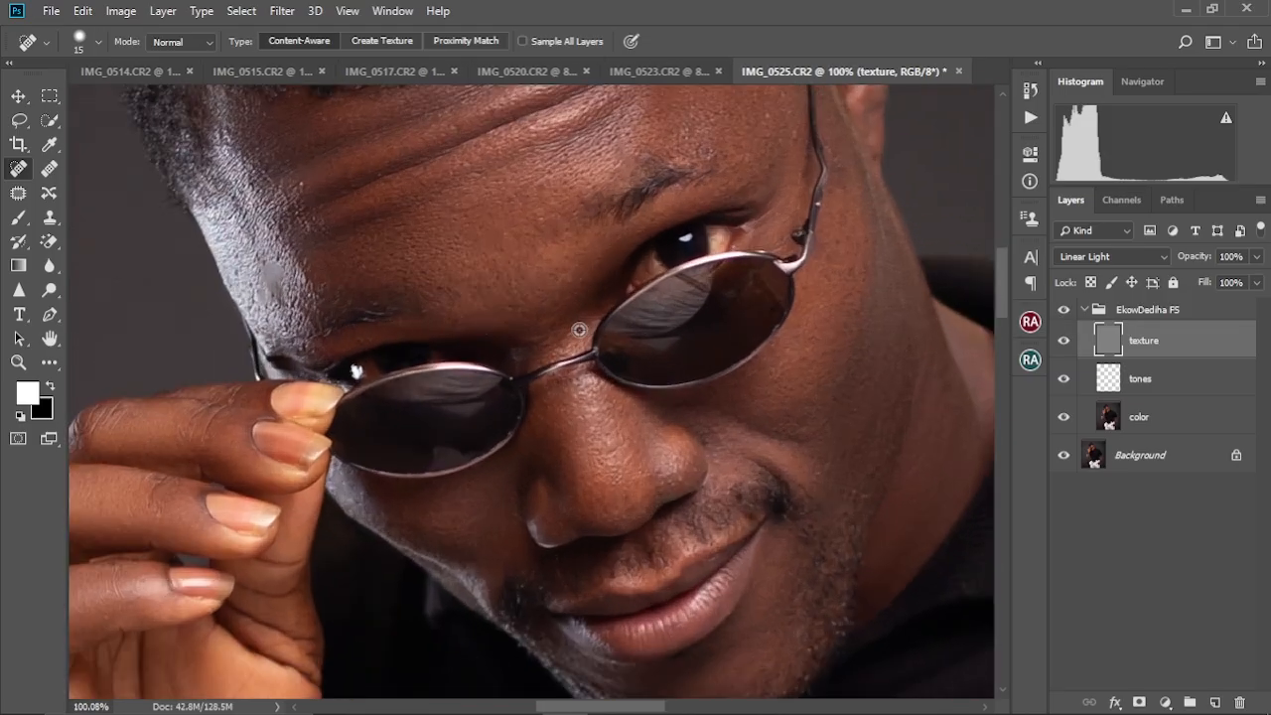
drag(605, 291, 573, 332)
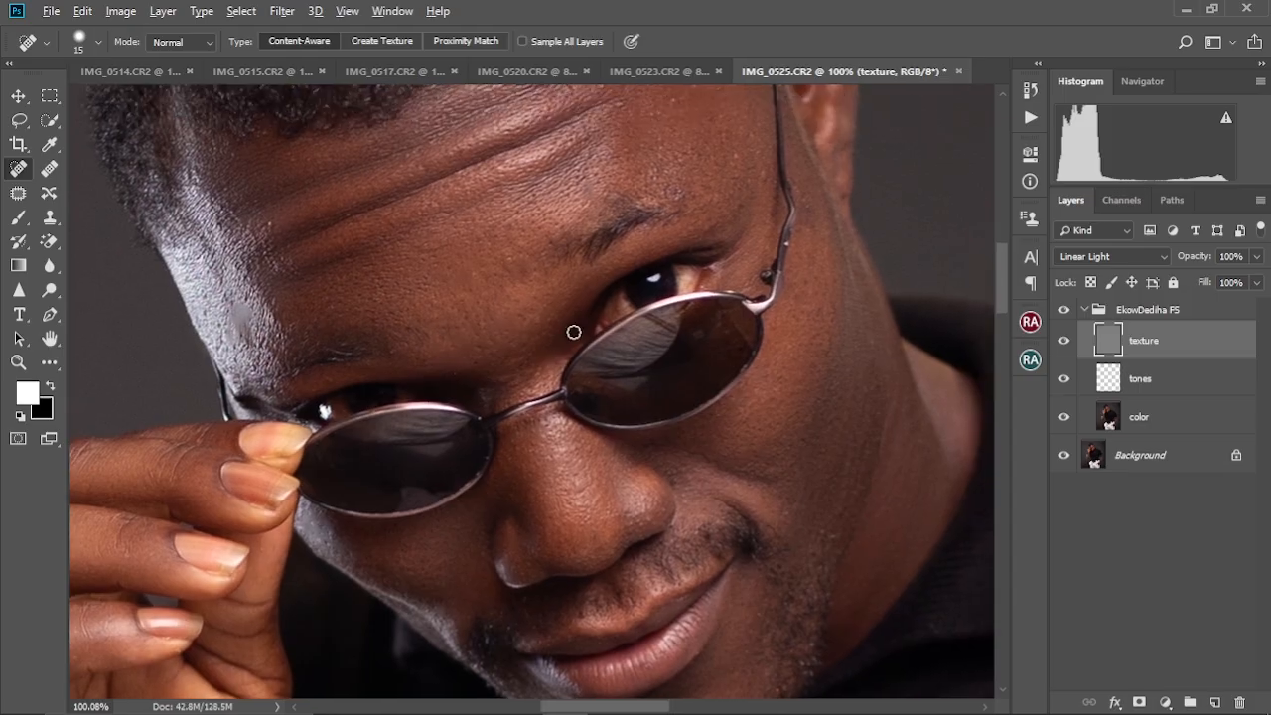
scroll(573, 332, down, 3)
scroll(573, 332, down, 6)
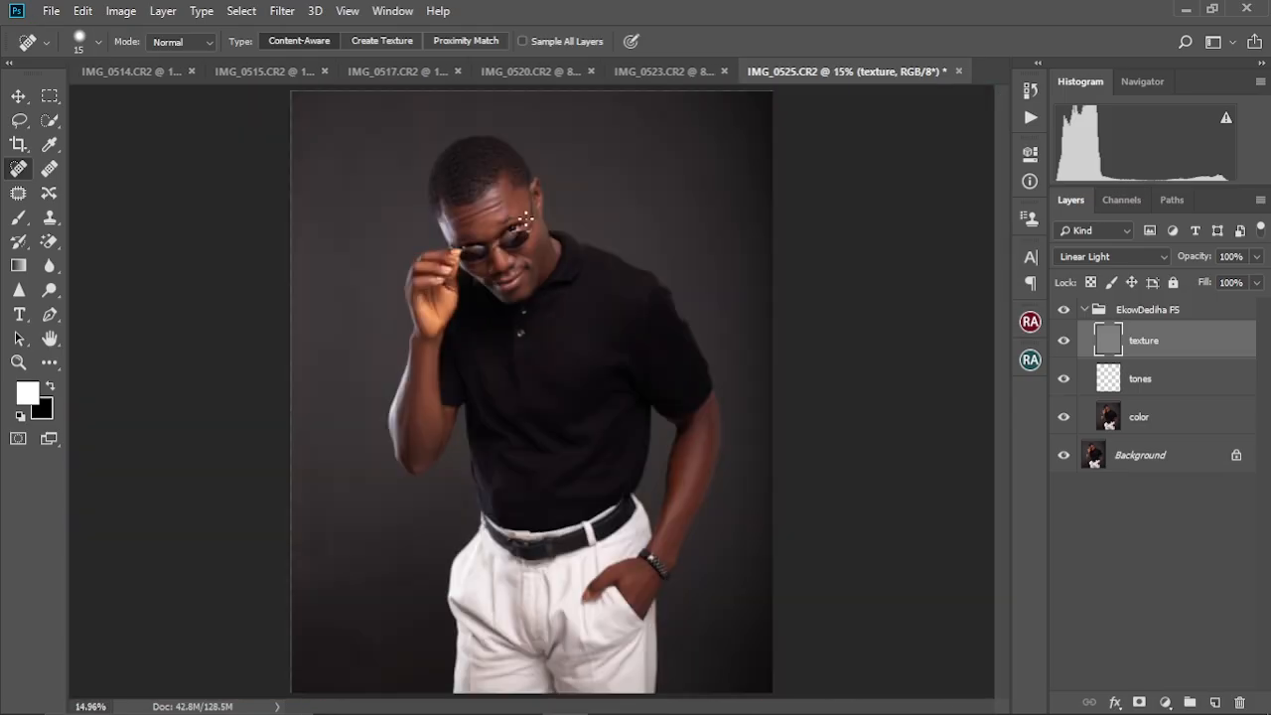
scroll(489, 214, up, 6)
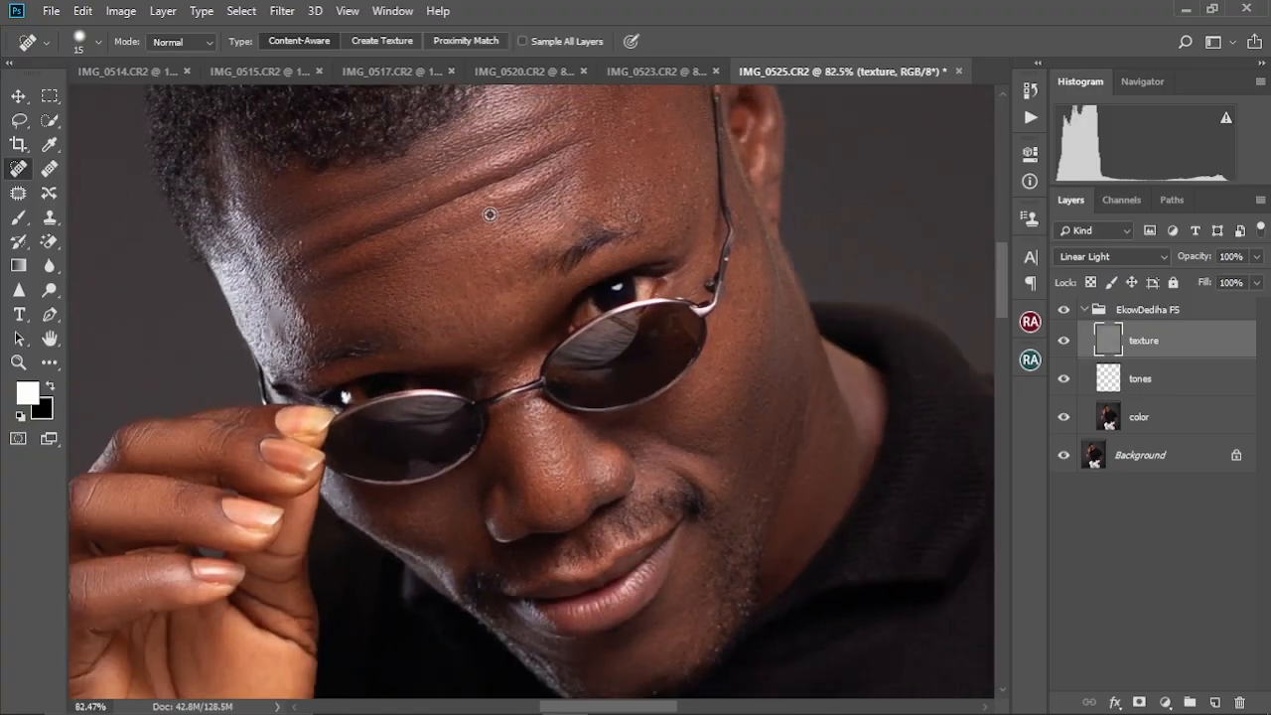
scroll(490, 215, down, 2)
drag(548, 243, 560, 292)
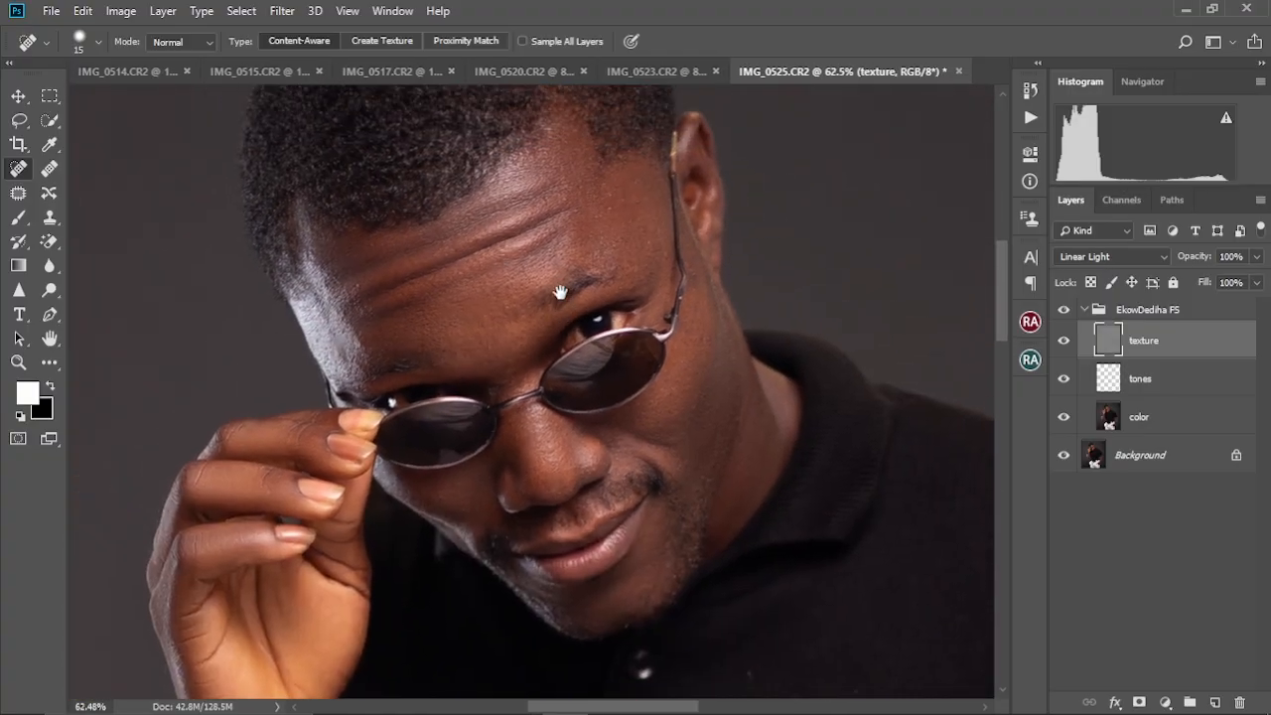
Run the recorded Teeth and Eye whitening action on the portrait
click(1030, 117)
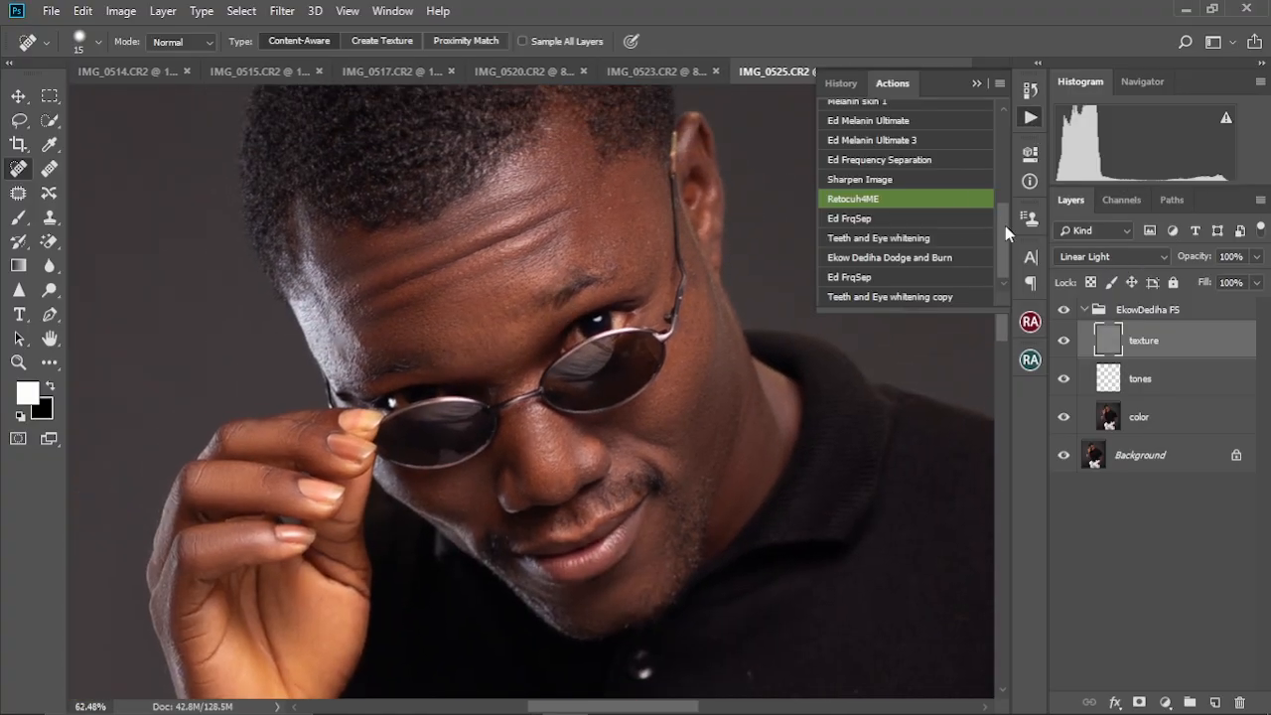
click(977, 84)
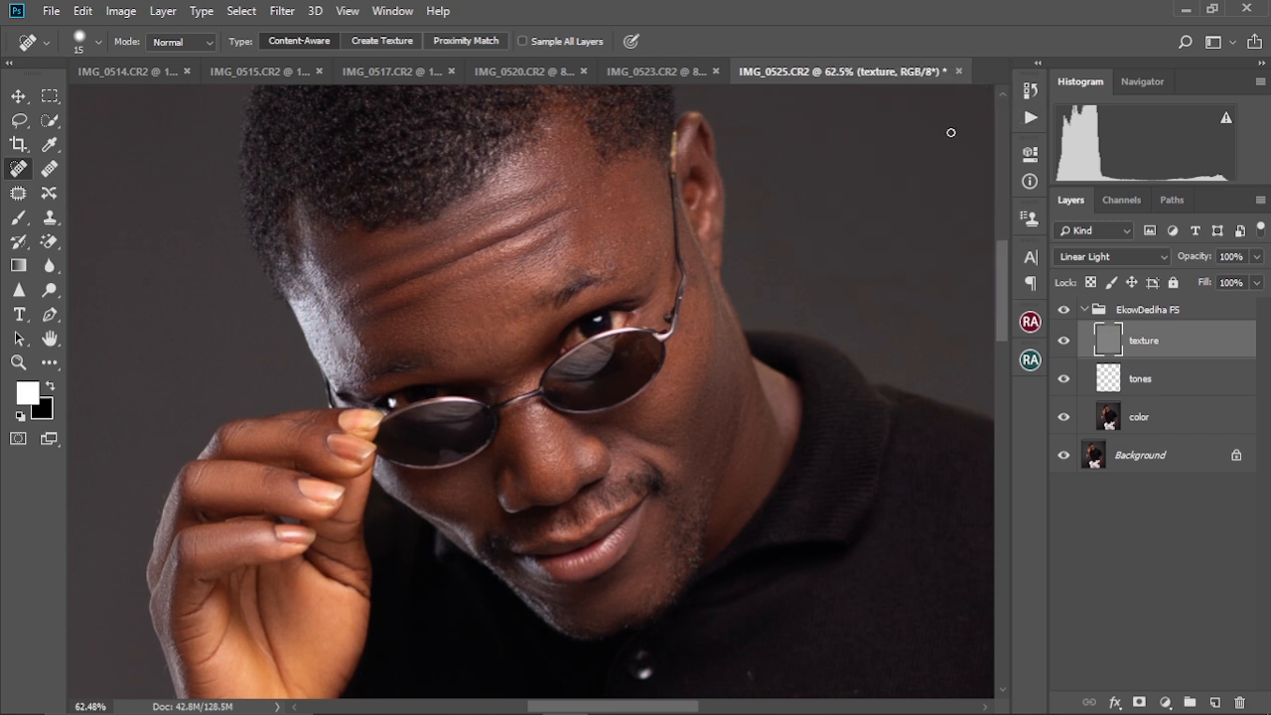
click(1030, 117)
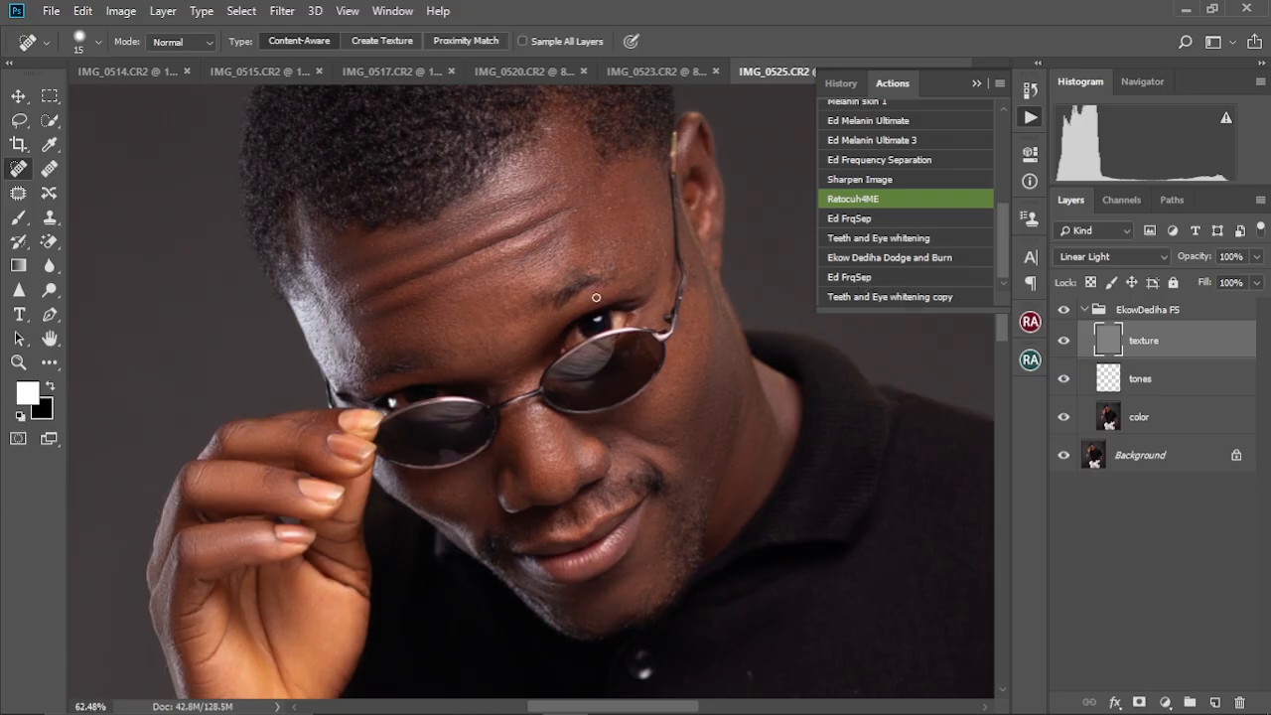
scroll(525, 303, up, 3)
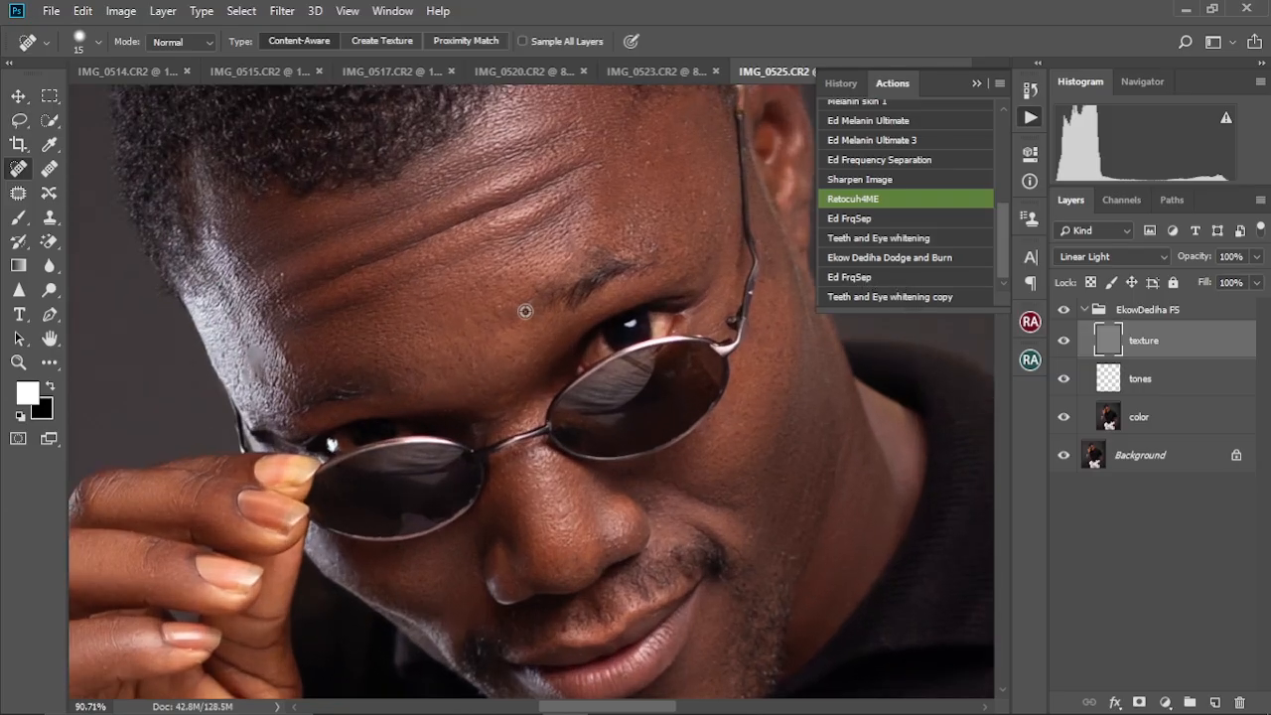
scroll(525, 302, down, 2)
scroll(525, 308, up, 2)
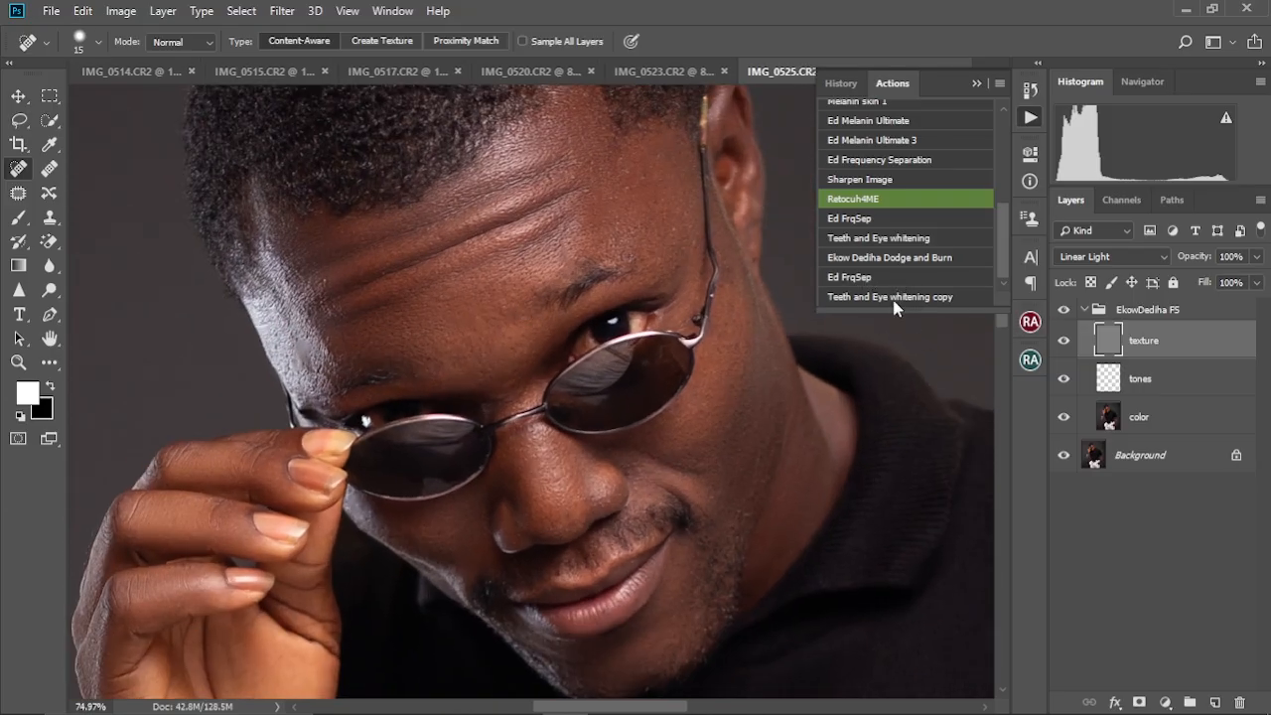
click(870, 240)
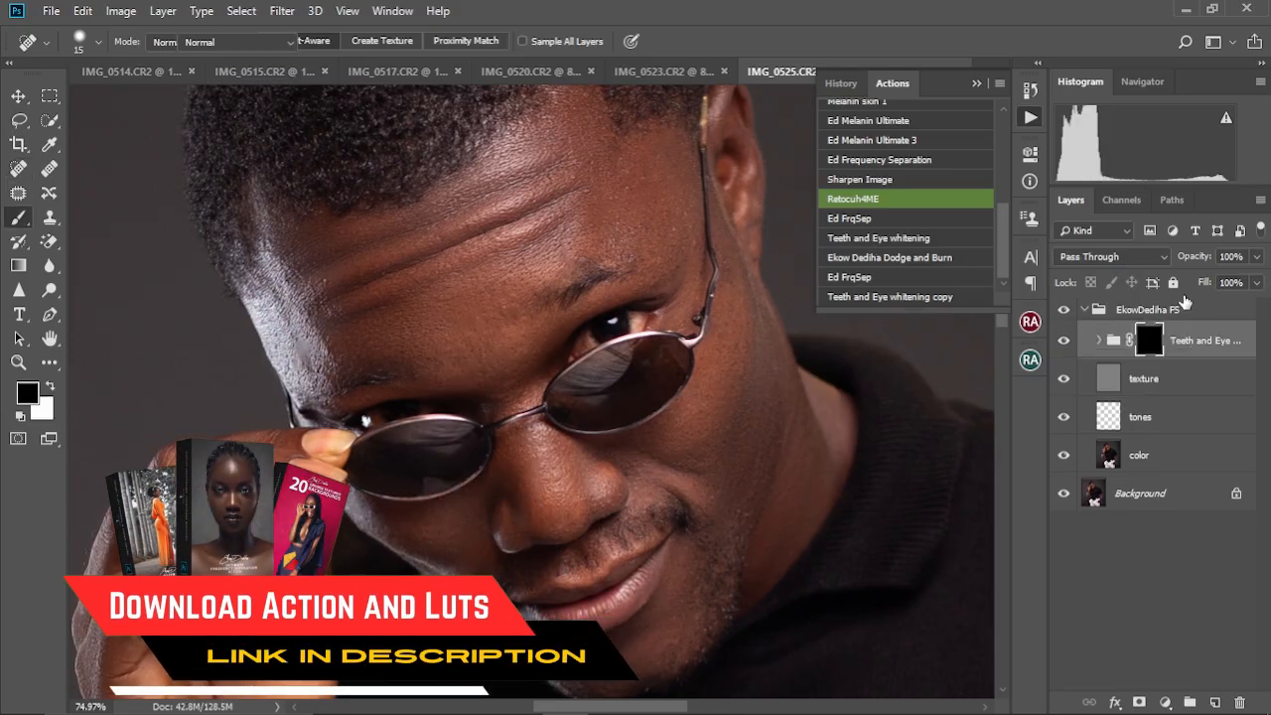
Move the Teeth and Eye Whitening group out above the EkowDediha FS group and collapse the EkowDediha FS group
drag(1191, 344, 1192, 303)
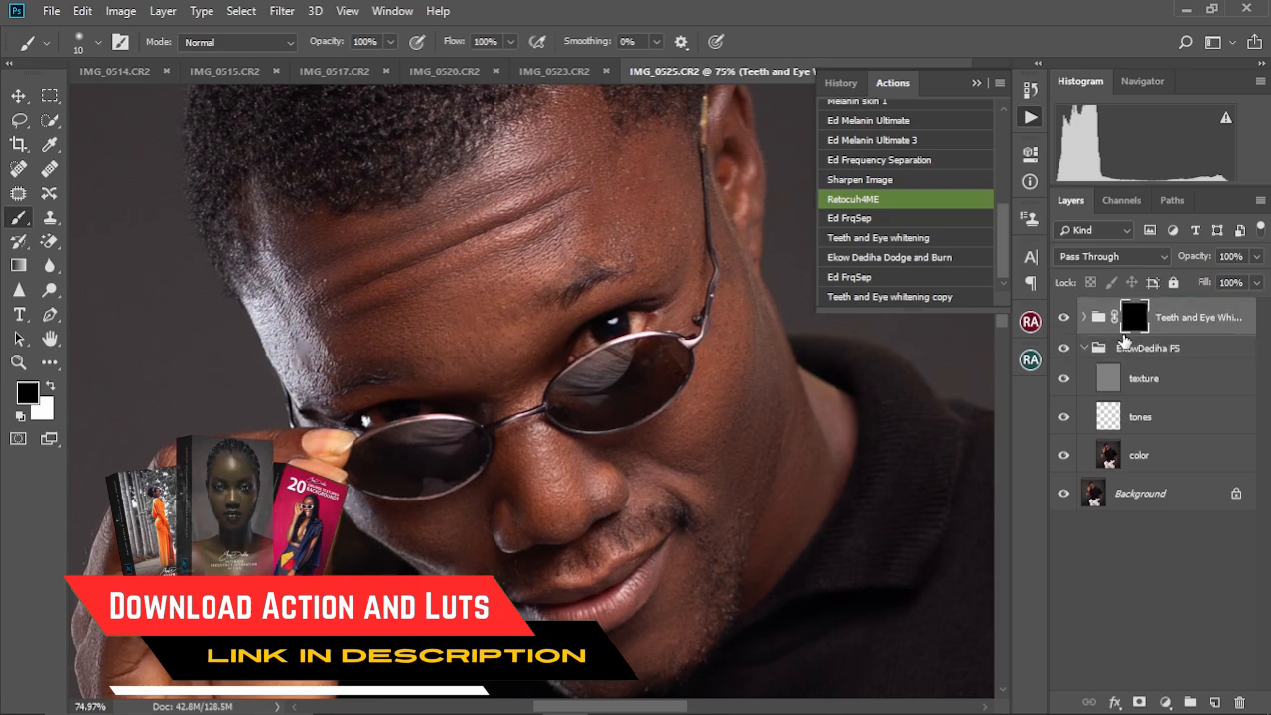
click(1085, 347)
click(973, 85)
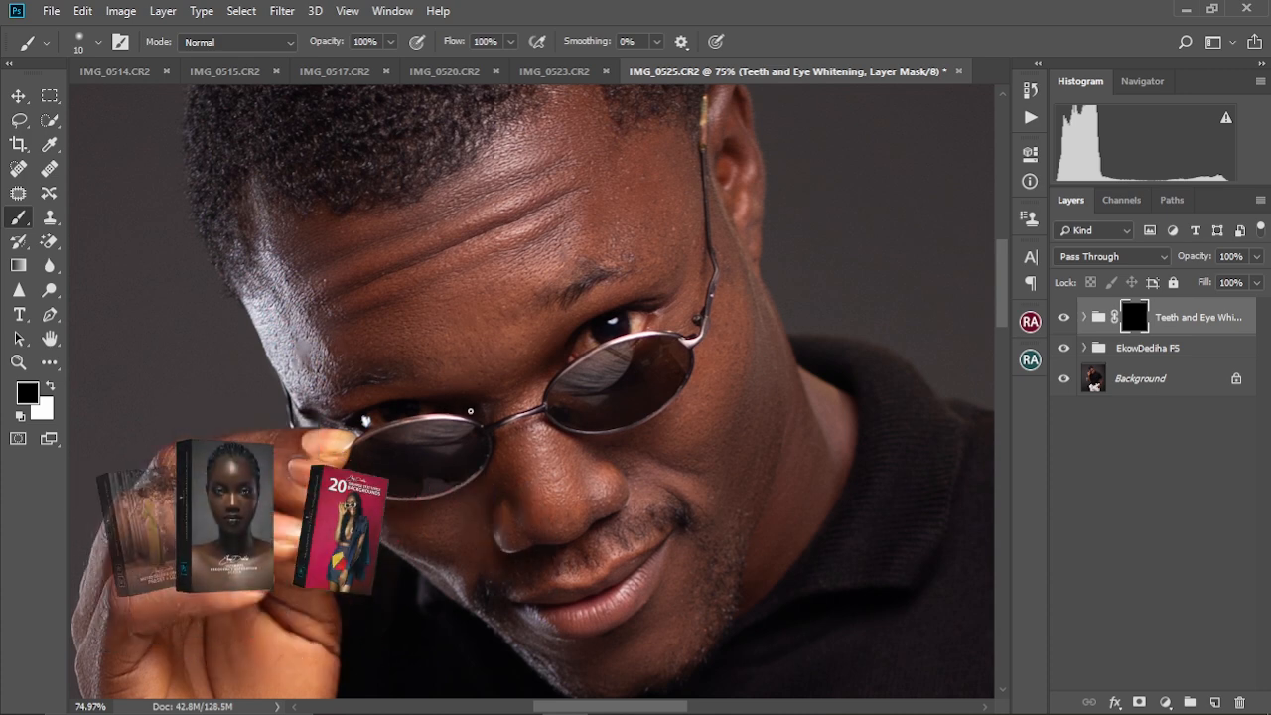
Whiten the eyes above the sunglasses by painting white on the Teeth and Eye Whitening mask with a size 15 brush
scroll(483, 400, up, 2)
scroll(480, 403, up, 1)
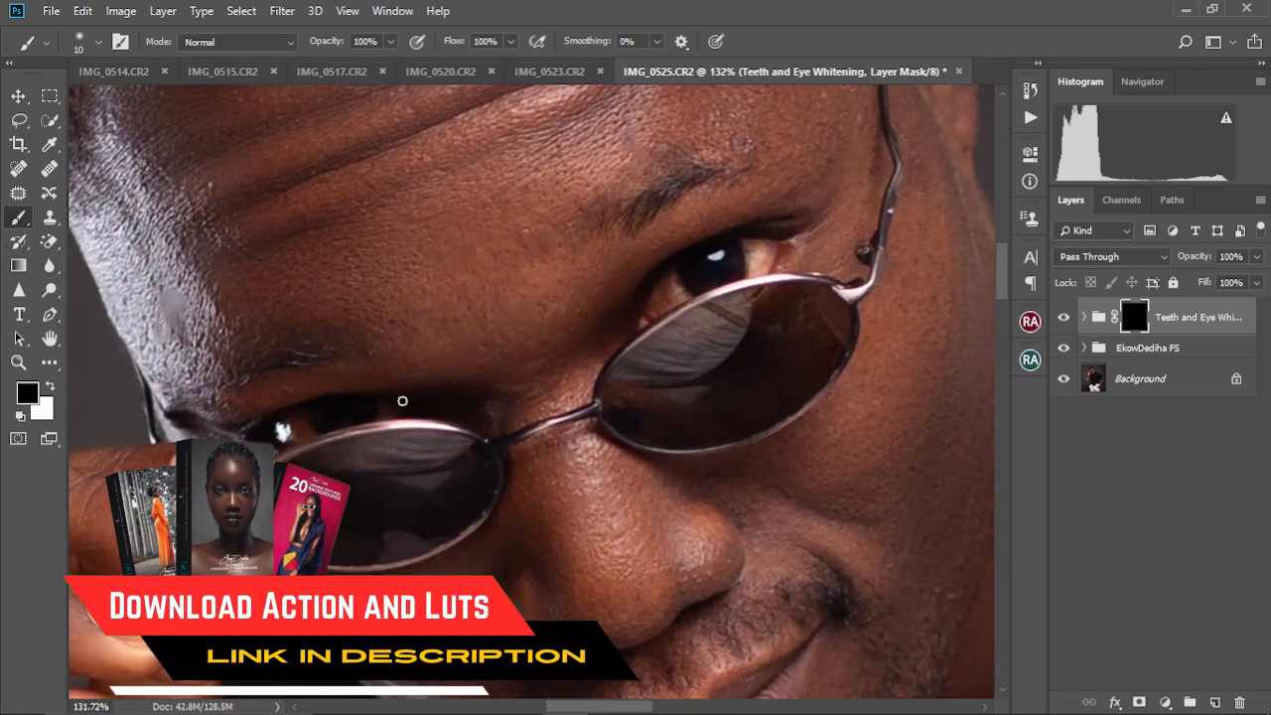
key(bracketright)
key(bracketright)
scroll(616, 355, up, 2)
key(x)
key(bracketleft)
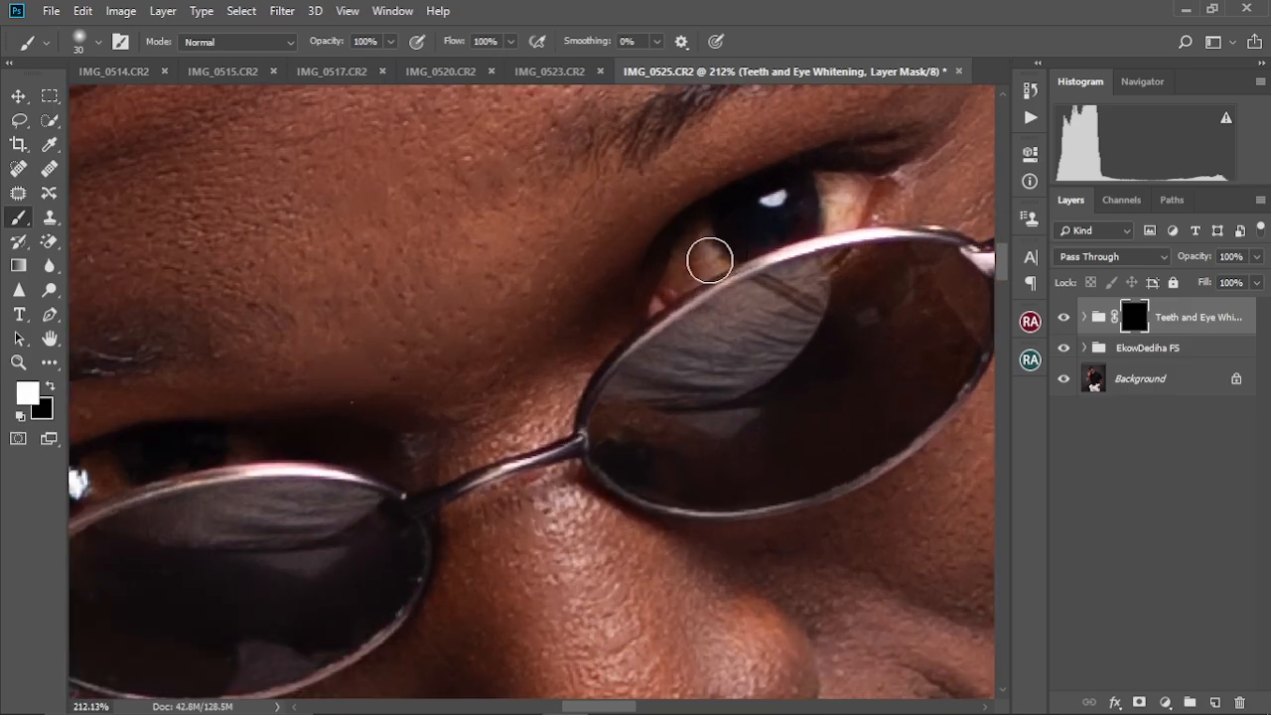
key(bracketleft)
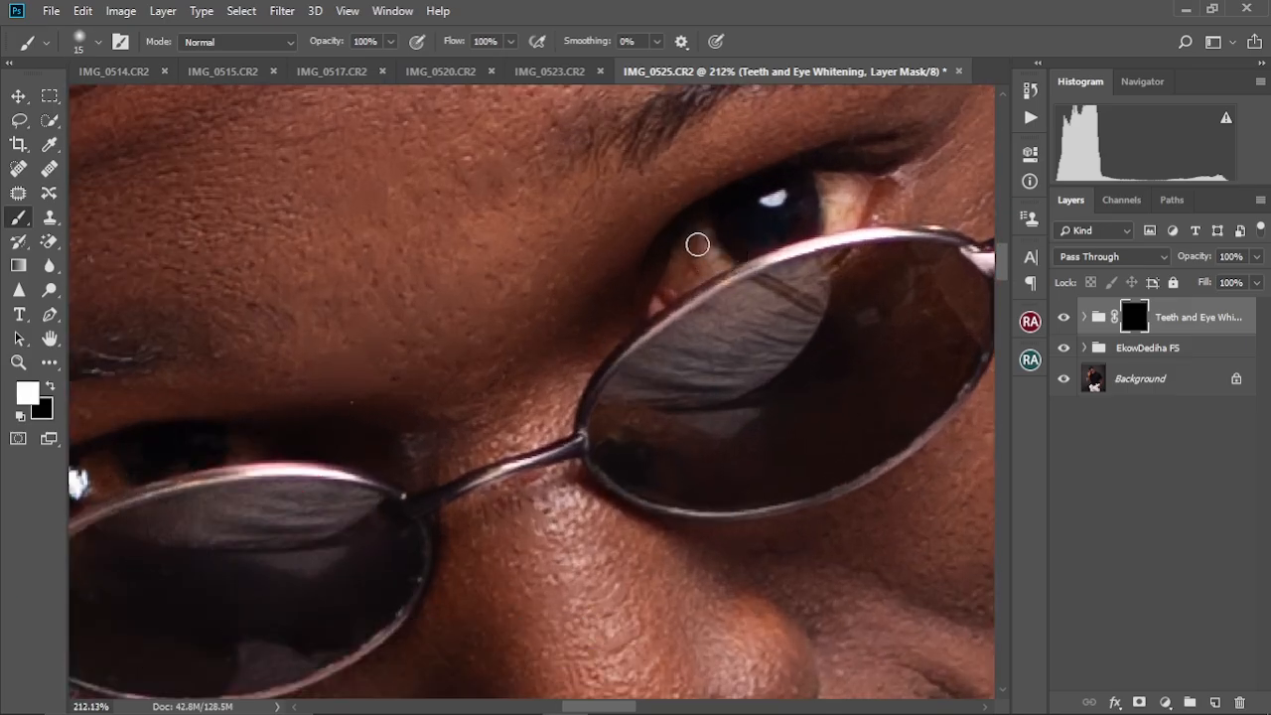
mouse_move(701, 242)
mouse_down()
mouse_move(715, 255)
mouse_move(689, 269)
mouse_move(684, 252)
mouse_move(678, 274)
mouse_move(715, 258)
mouse_move(700, 227)
mouse_move(681, 271)
mouse_move(724, 266)
mouse_move(698, 252)
mouse_move(678, 276)
mouse_up()
mouse_move(818, 207)
mouse_down()
mouse_move(823, 187)
mouse_move(845, 179)
mouse_move(854, 197)
mouse_move(836, 221)
mouse_move(828, 179)
mouse_move(864, 186)
mouse_up()
mouse_move(604, 299)
mouse_down()
mouse_move(775, 298)
mouse_move(786, 260)
mouse_up()
drag(340, 342, 408, 276)
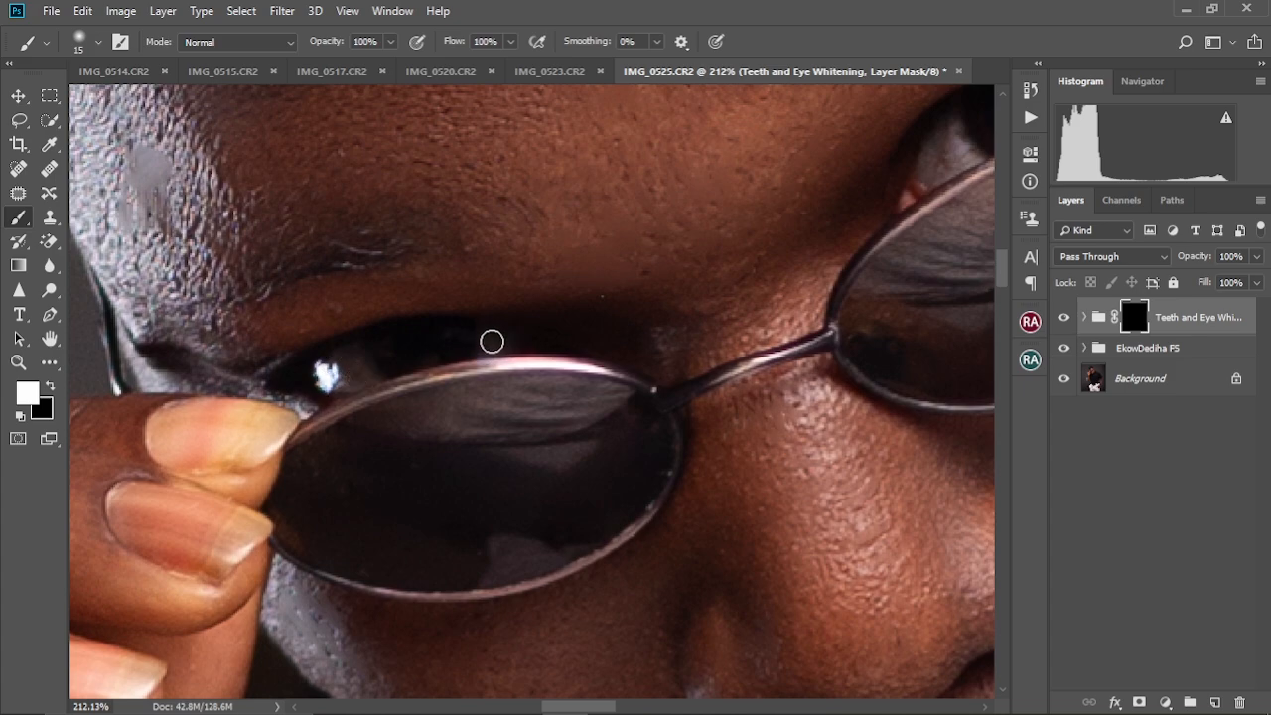
Compare the retouched face with the original by twice isolating the Background layer and restoring the other layers' visibility
key(ctrl+0)
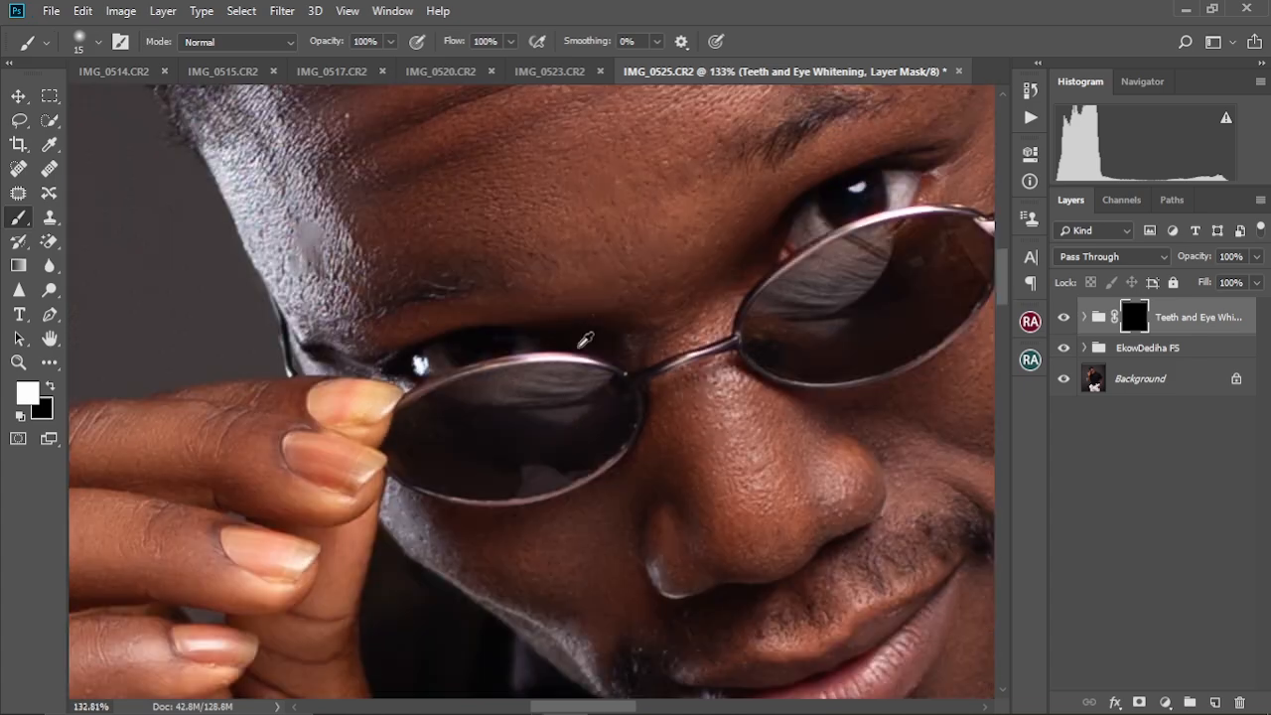
scroll(582, 344, down, 5)
scroll(582, 344, up, 4)
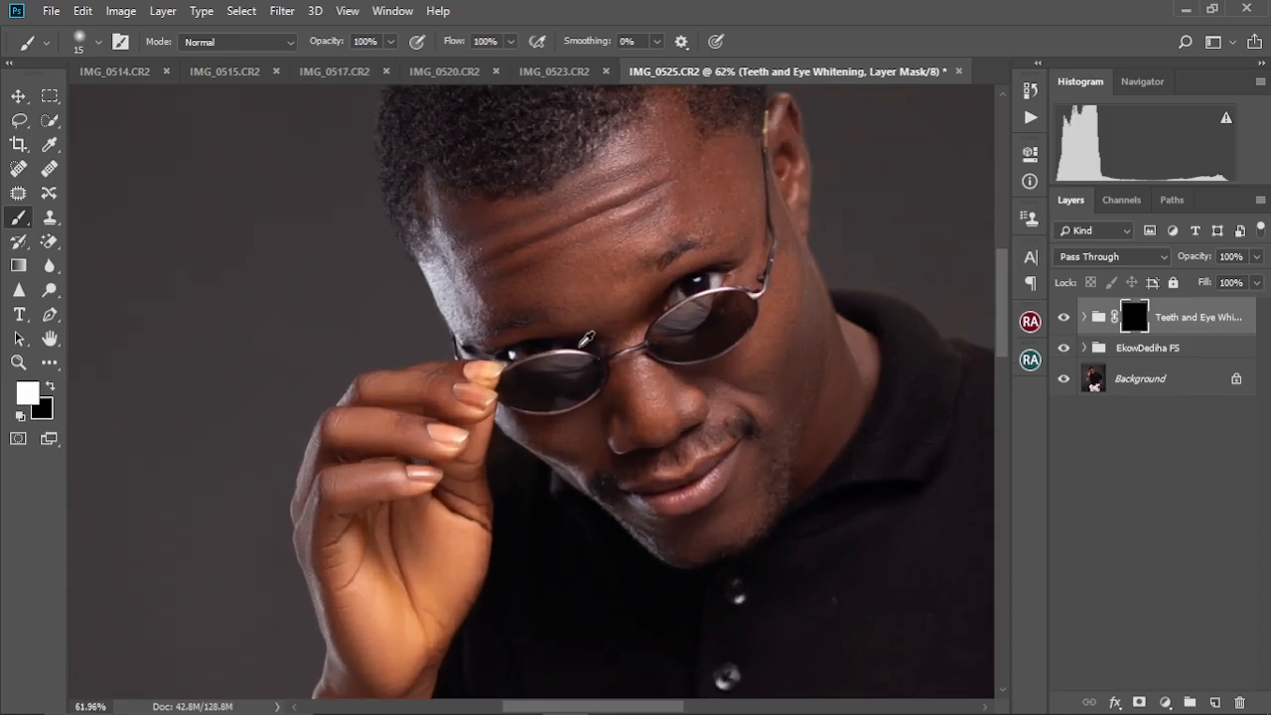
drag(710, 342, 587, 373)
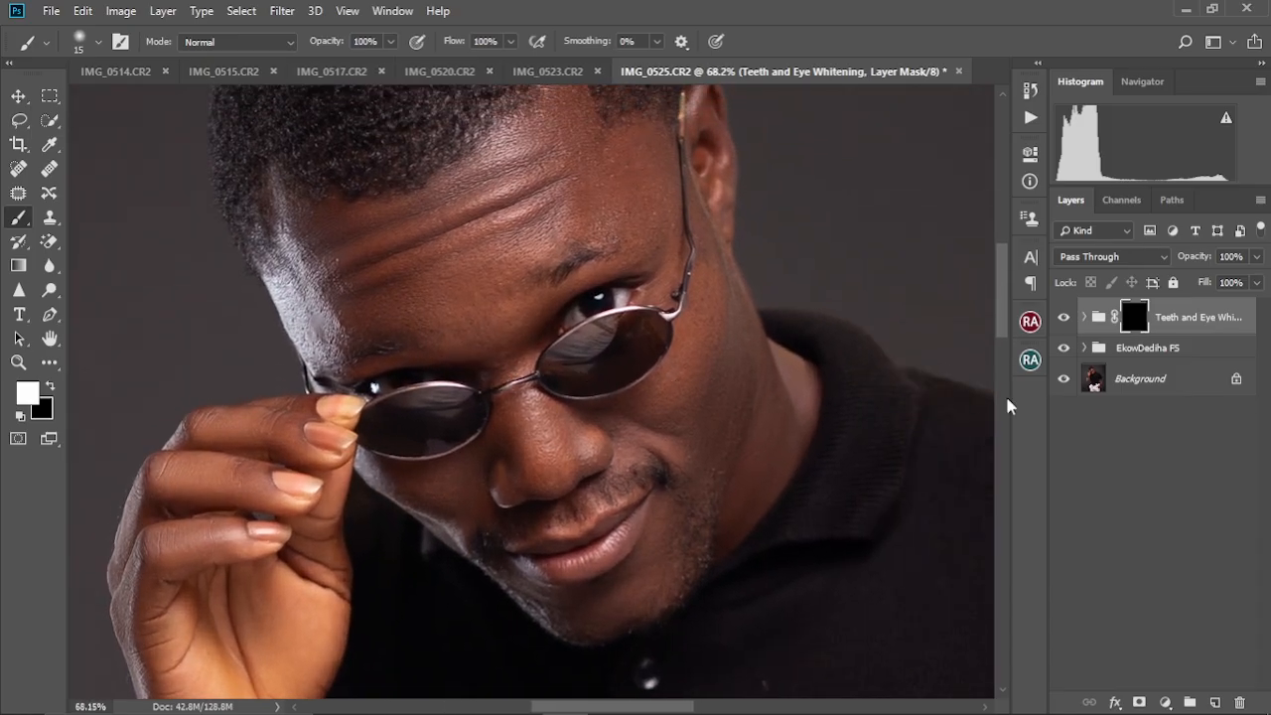
alt+click(1064, 380)
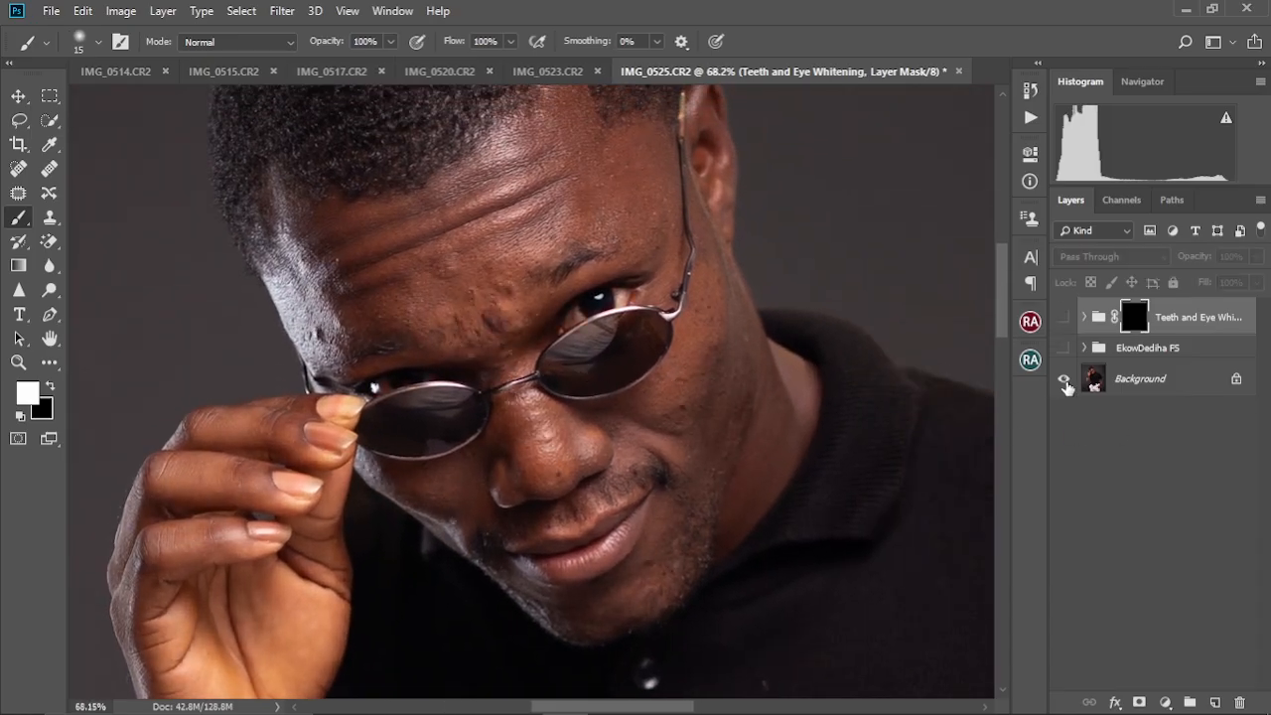
alt+click(1065, 379)
alt+click(1065, 382)
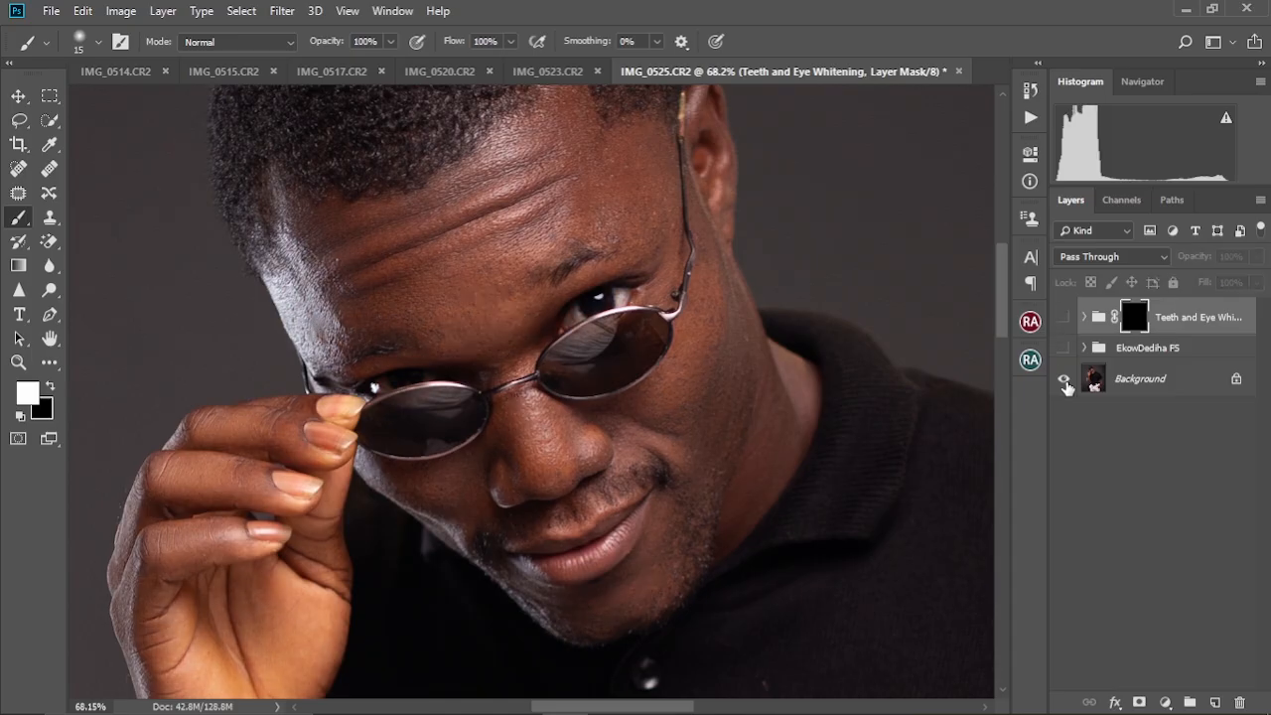
alt+click(1064, 382)
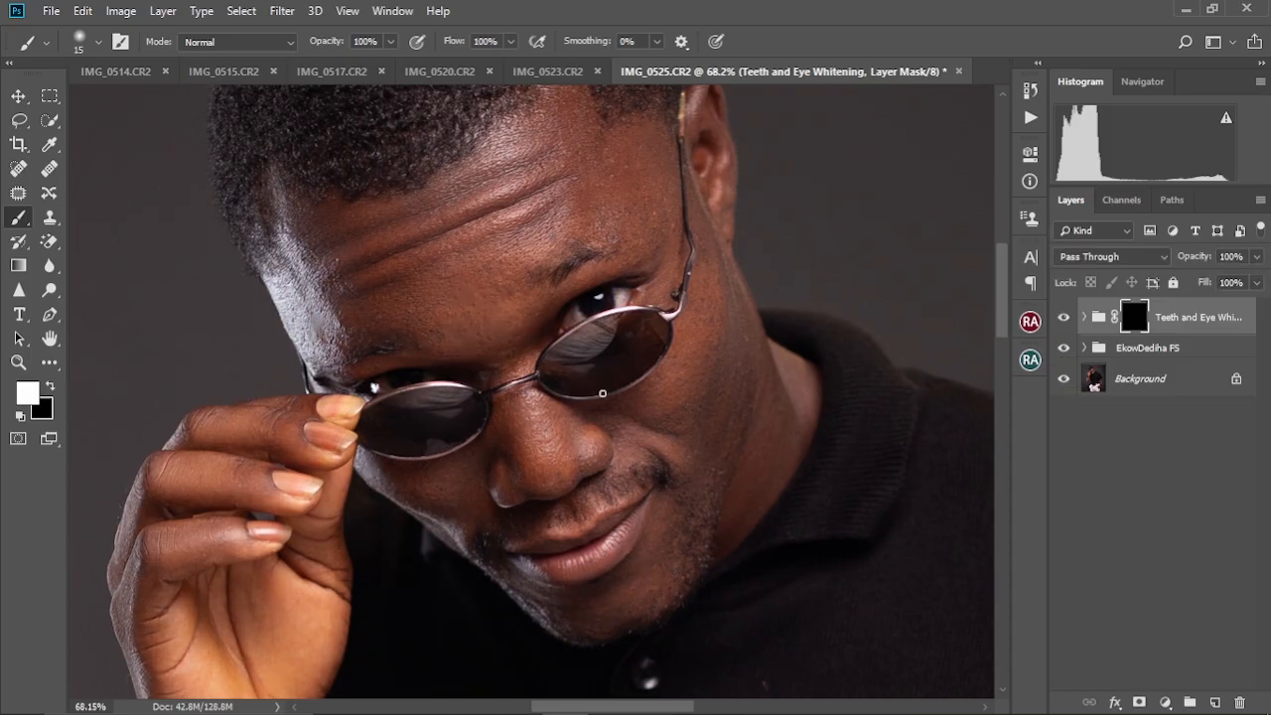
Inspect the retouched portrait in full view and up close around the face, eyes and hand
key(ctrl+0)
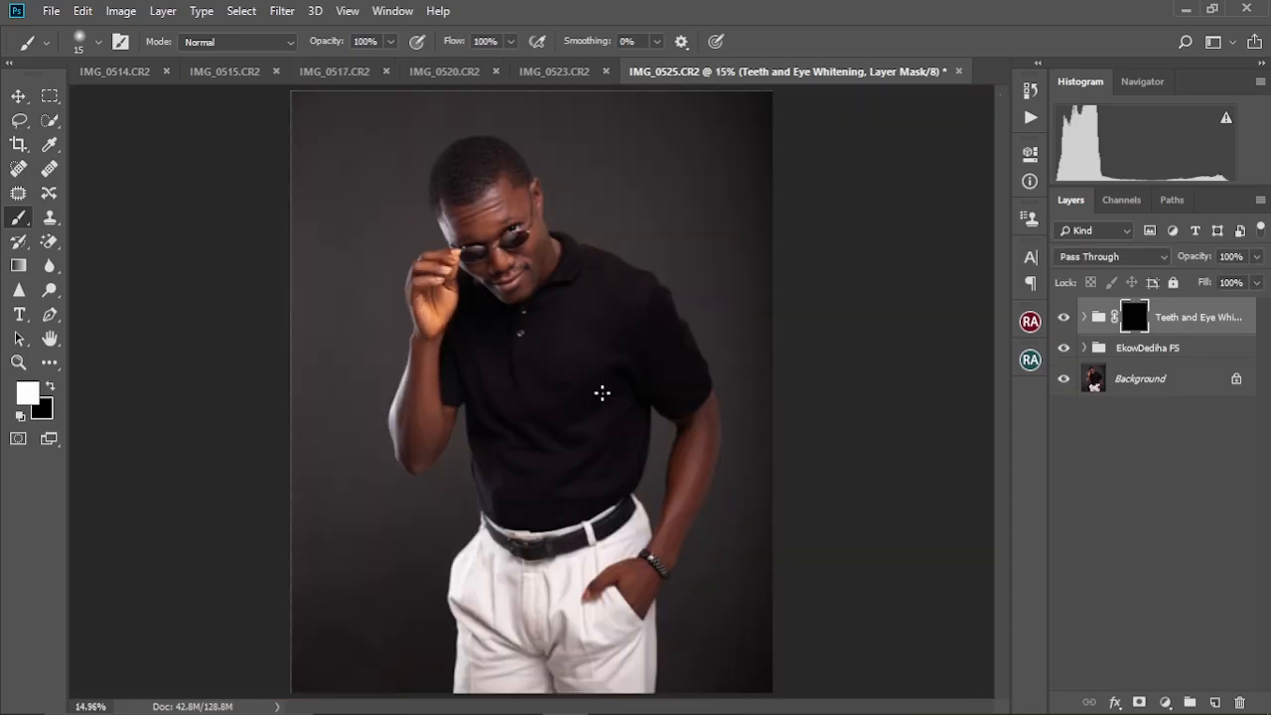
scroll(559, 316, down, 2)
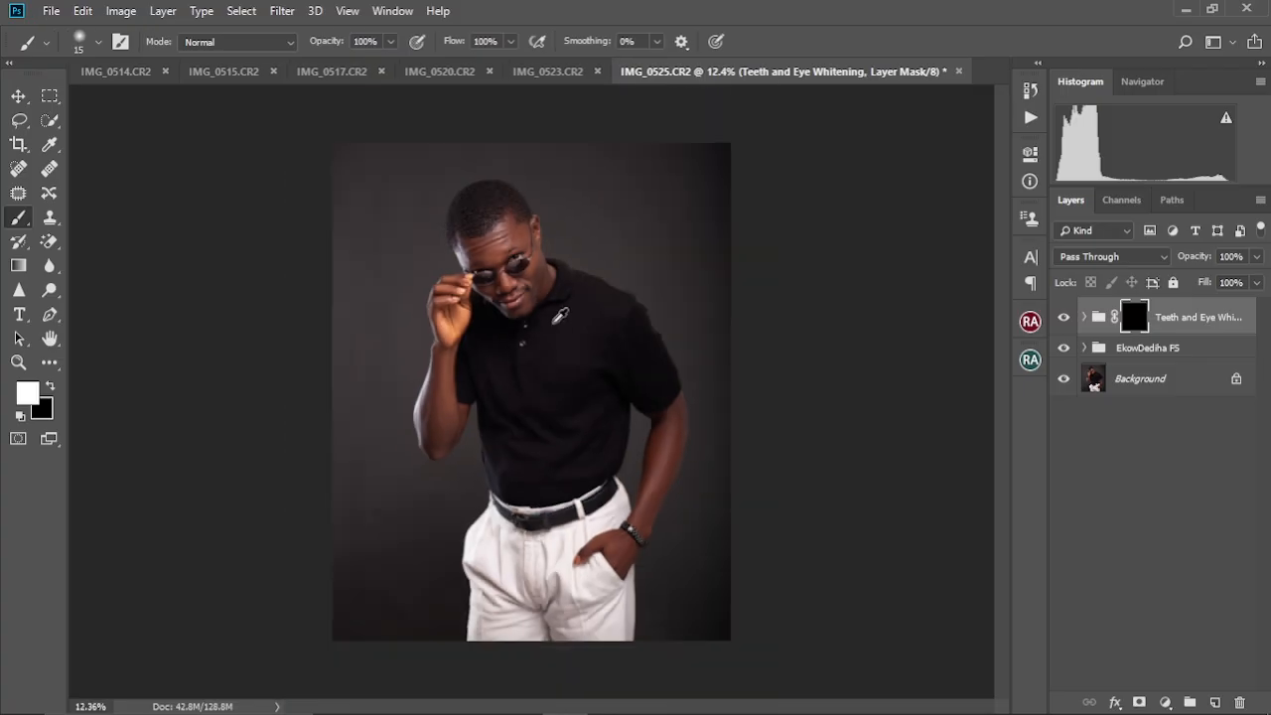
scroll(559, 315, up, 3)
scroll(559, 315, down, 2)
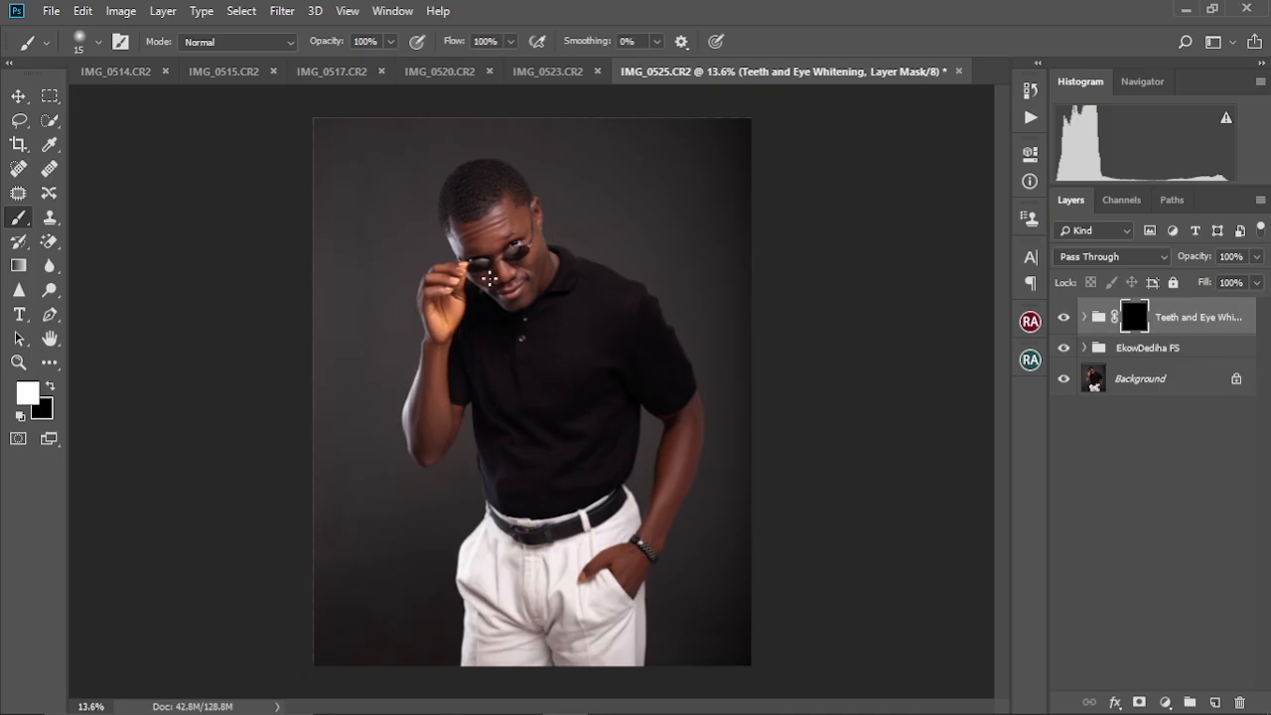
scroll(504, 227, up, 4)
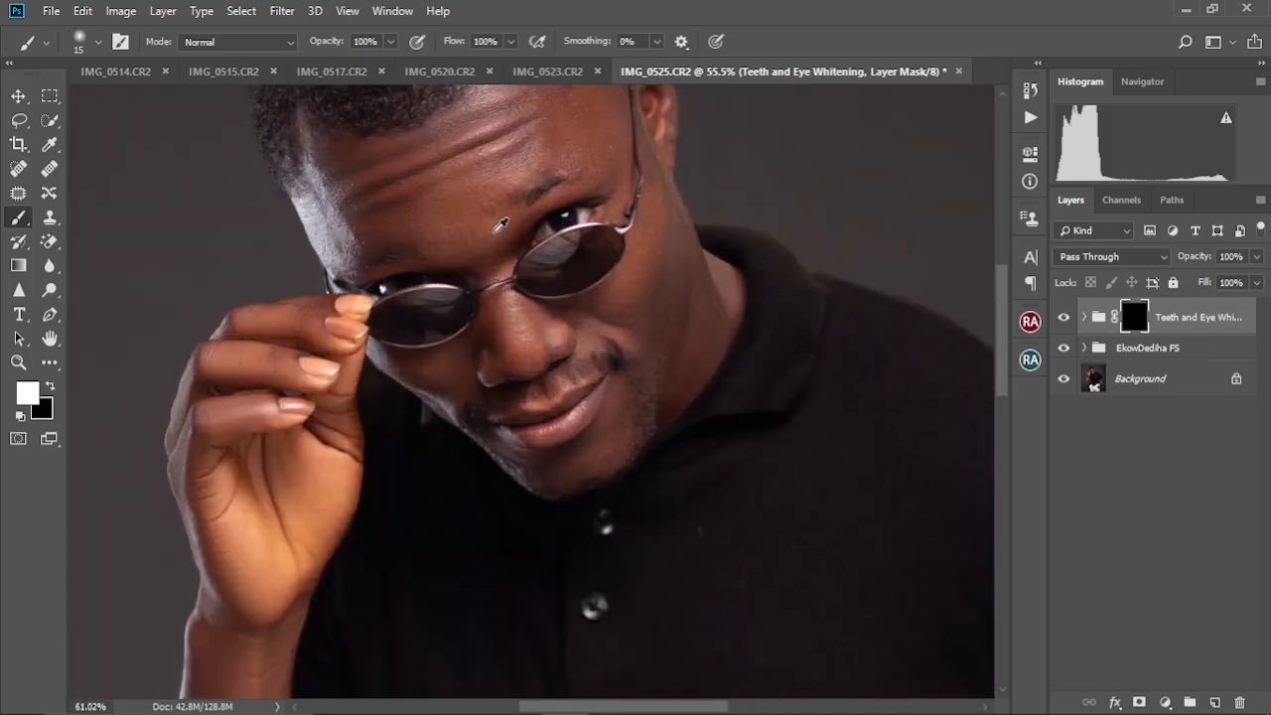
scroll(501, 226, down, 2)
drag(637, 304, 627, 402)
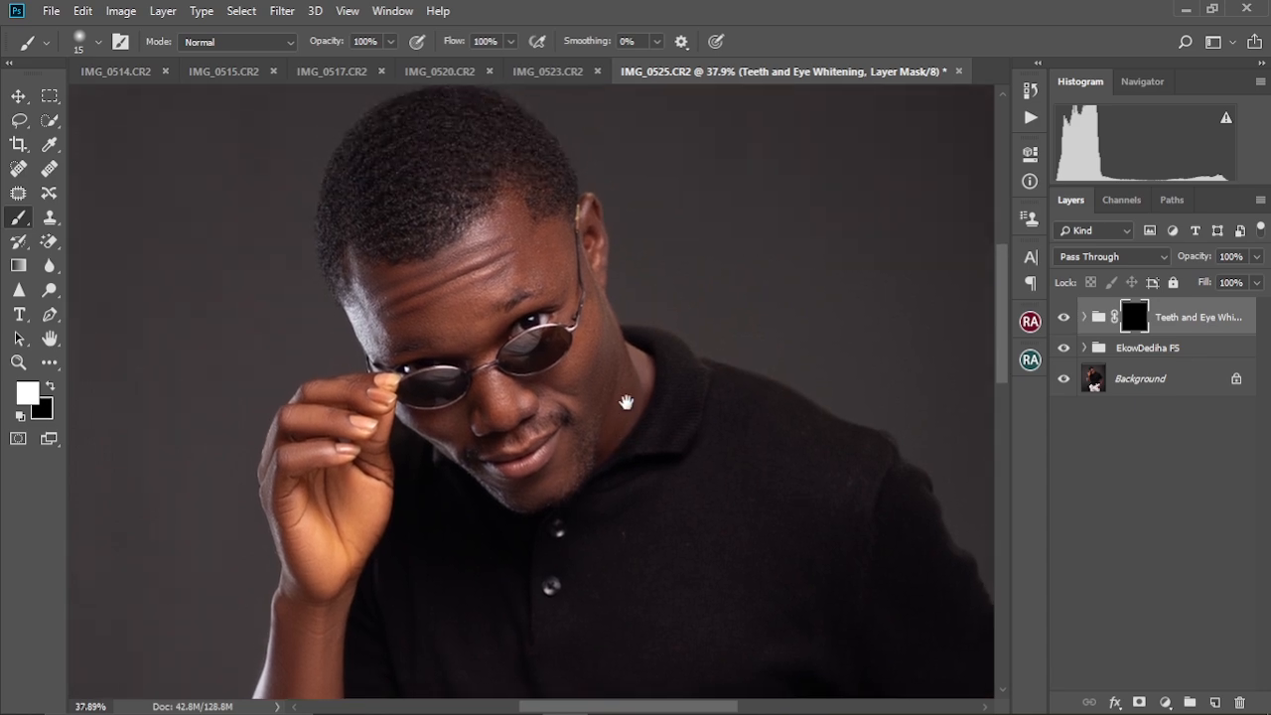
scroll(519, 347, up, 3)
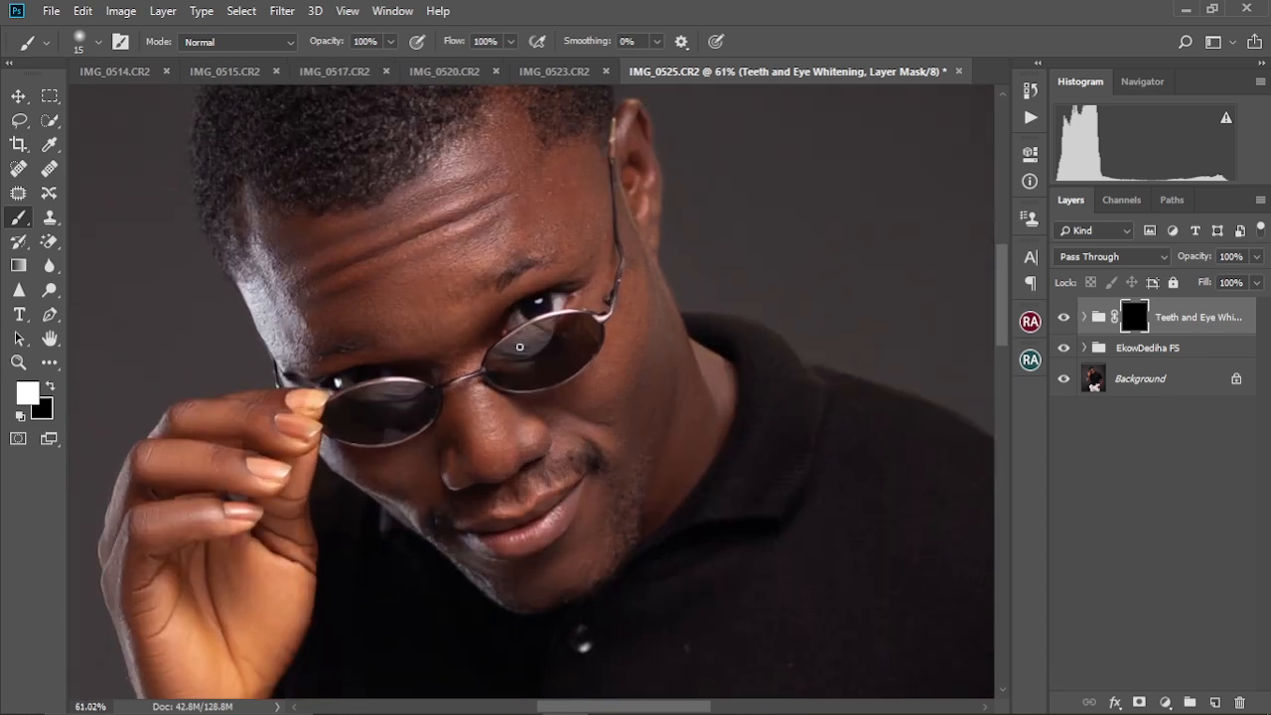
scroll(519, 346, down, 2)
drag(519, 347, 555, 411)
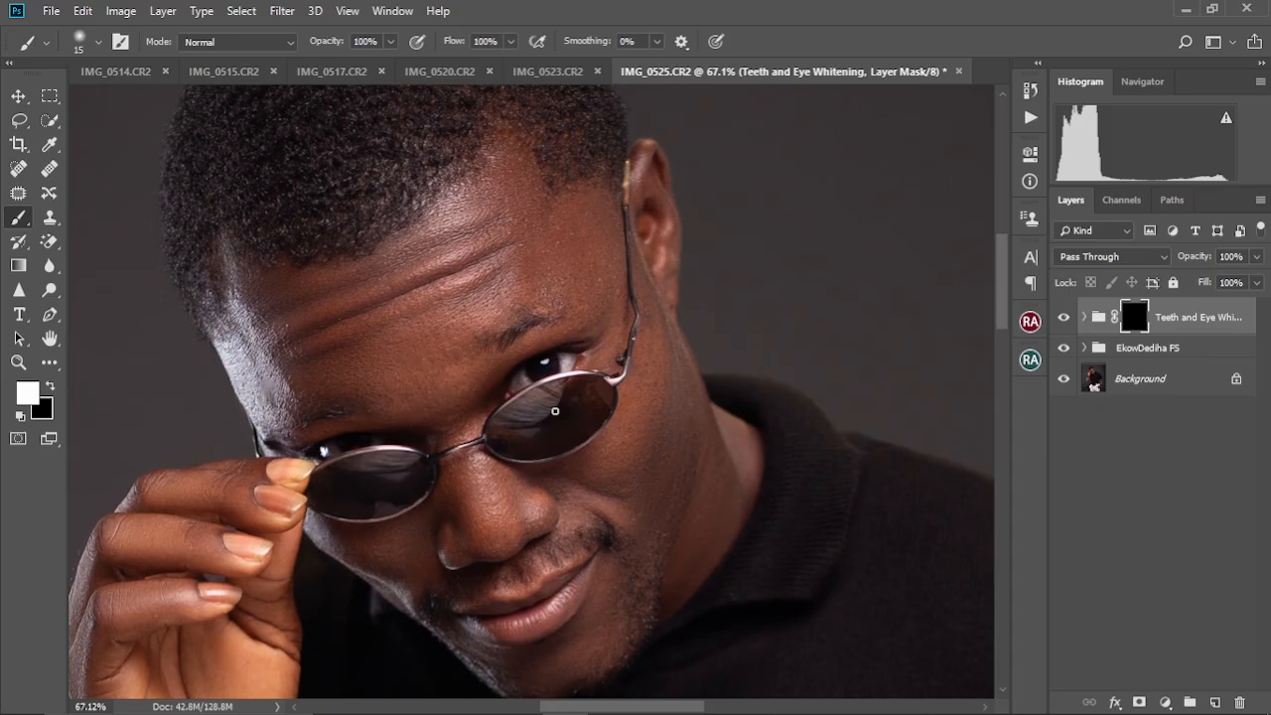
scroll(556, 410, down, 2)
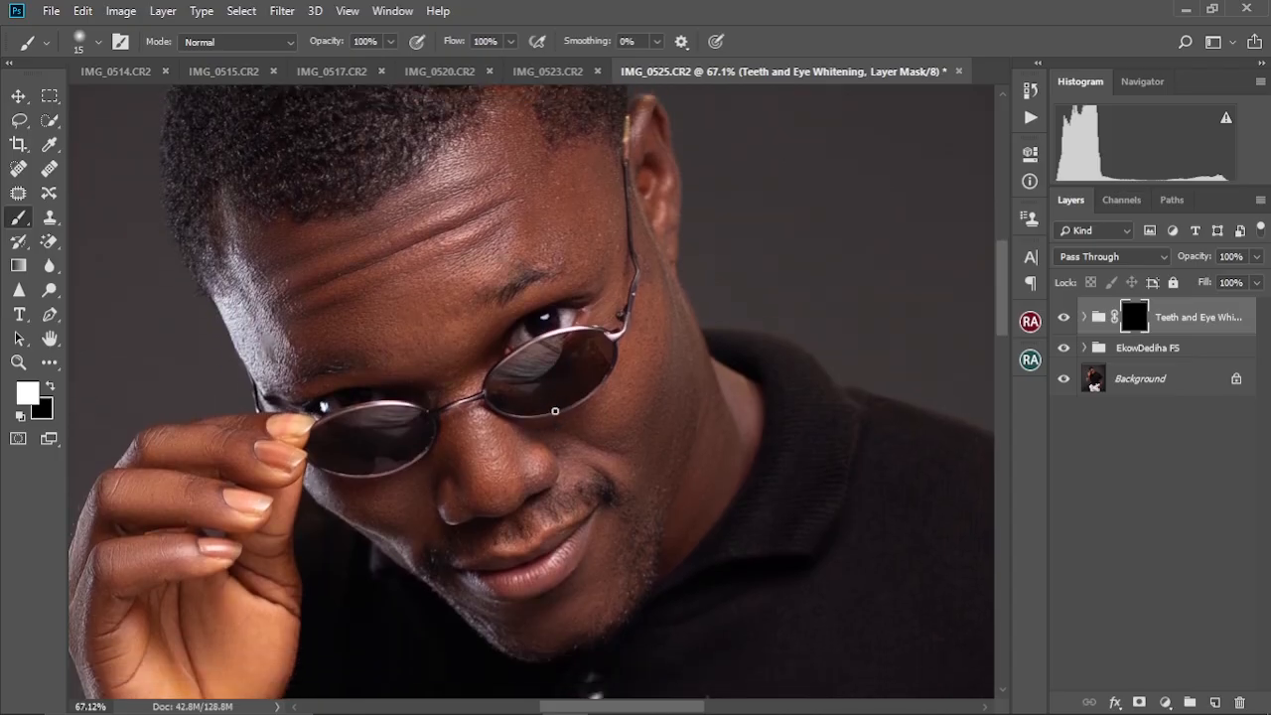